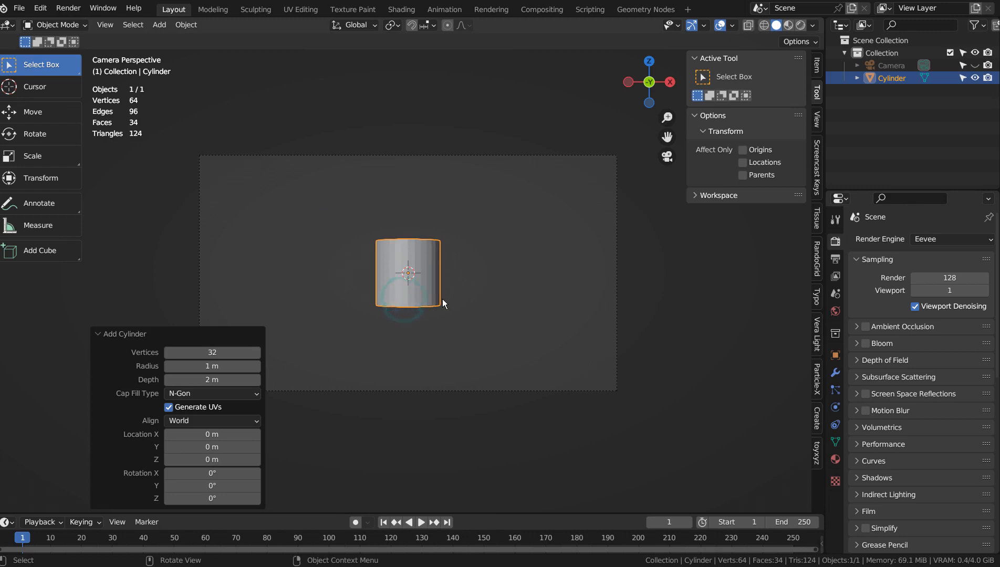
Stretch the cylinder to about 4.4 times its height along Z and enlarge it uniformly by about 1.95
key(s)
key(z)
click(599, 289)
key(s)
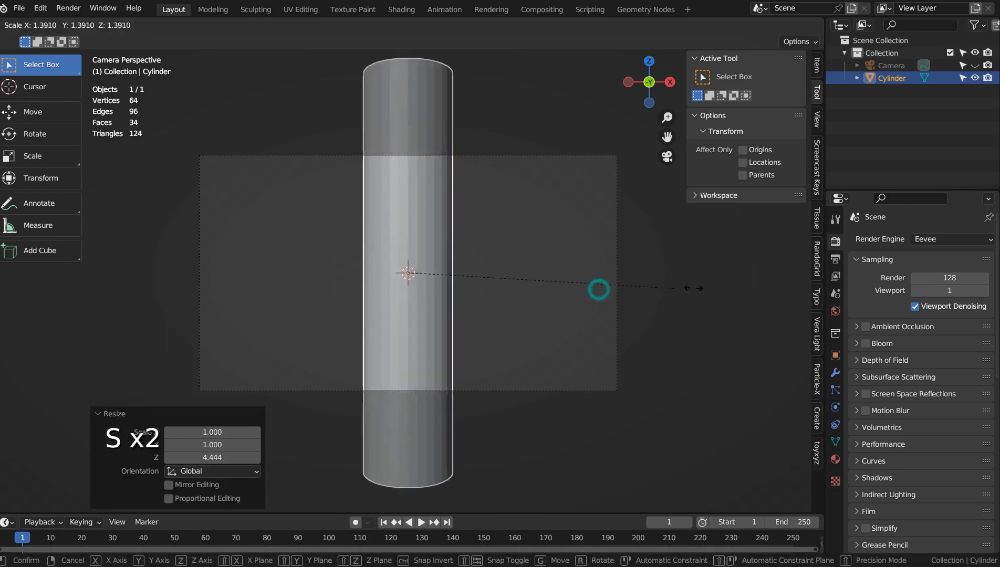
click(780, 283)
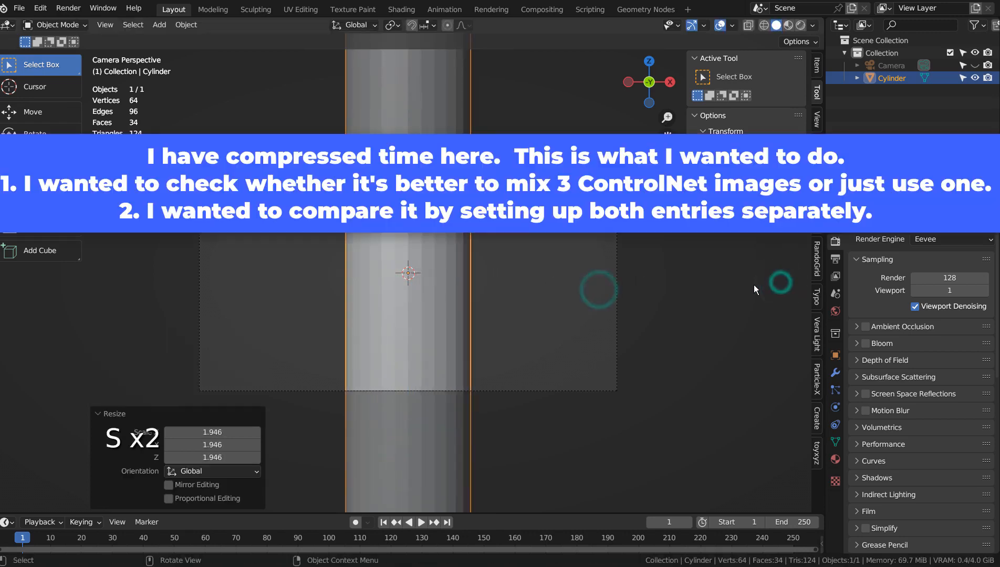
Move the cylinder along X to the camera frame's left edge and shade it smooth
key(g)
key(x)
click(588, 295)
right_click(263, 222)
click(262, 222)
Shorten the cylinder along Z so its ends extend only slightly beyond the camera frame
key(s)
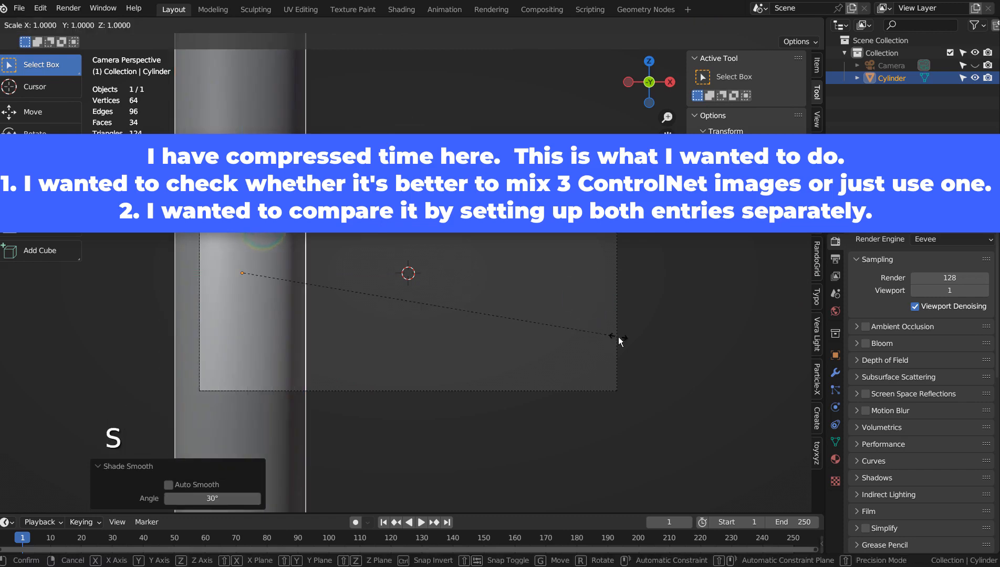
key(z)
click(415, 286)
click(372, 125)
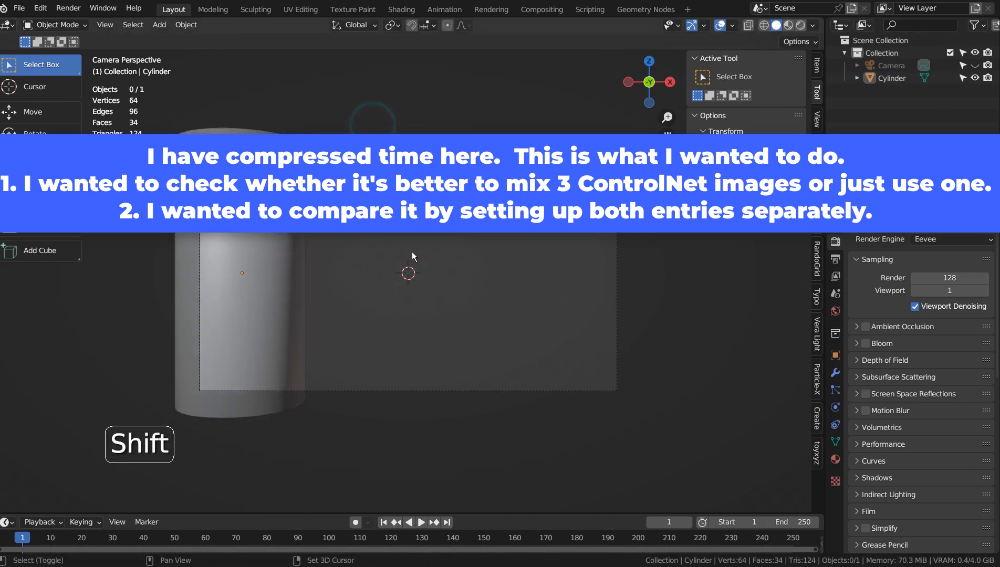
Add a cube at the scene centre and stretch it along X into a bar reaching past both sides of the camera frame
key(shift+a)
click(410, 272)
key(s)
key(x)
click(773, 355)
key(s)
key(x)
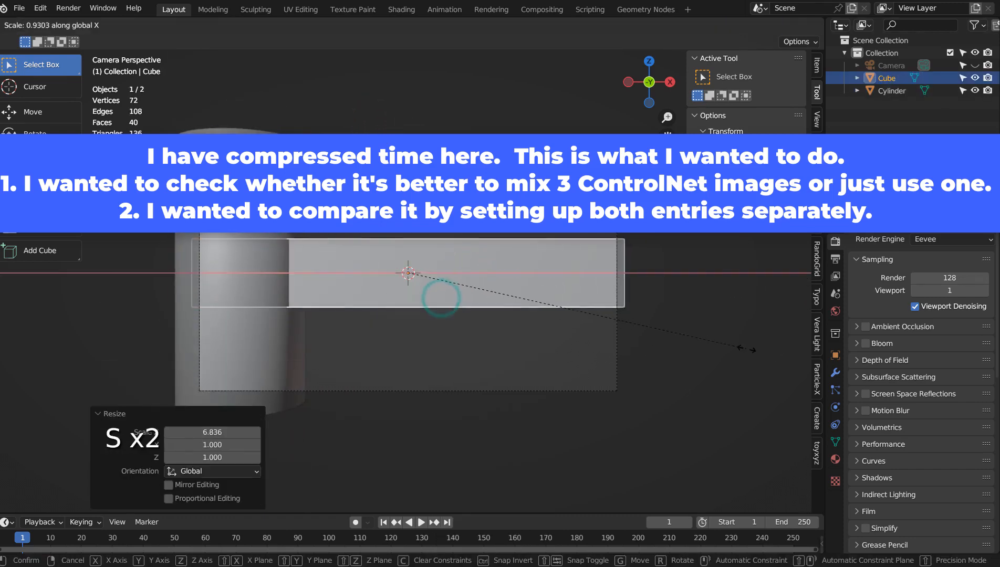
click(779, 350)
Flatten the bar along Z to about half its height
key(s)
key(z)
click(586, 288)
Move the cylinder back about 5.9 m along Y so it stands behind the bar in the camera view
key(KP_3)
click(585, 287)
key(g)
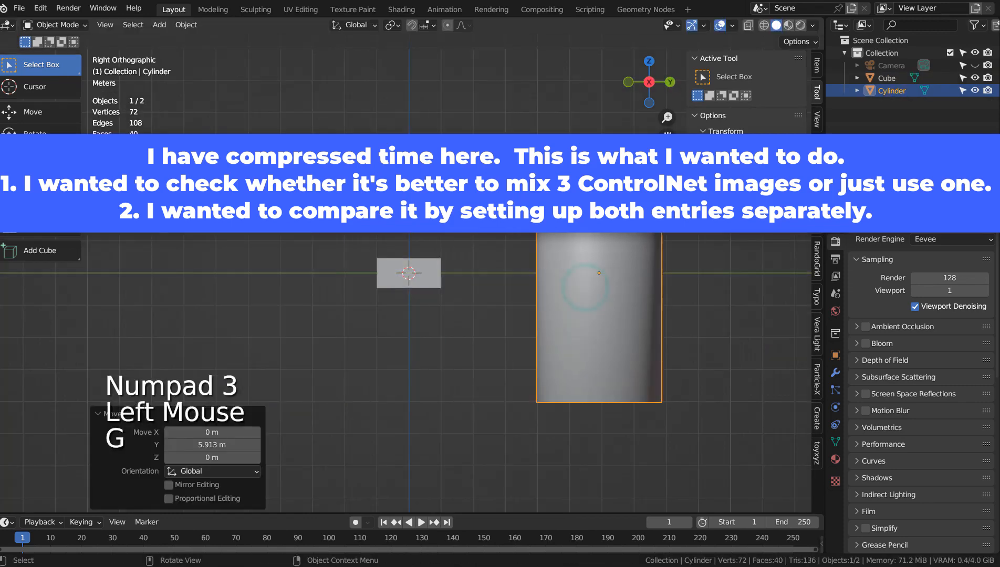
key(KP_0)
Enlarge the cylinder and shift it along X back to the camera frame's left edge
key(s)
key(g)
key(x)
key(g)
Try duplicating the bar downward along Z, and undo the copies
click(550, 269)
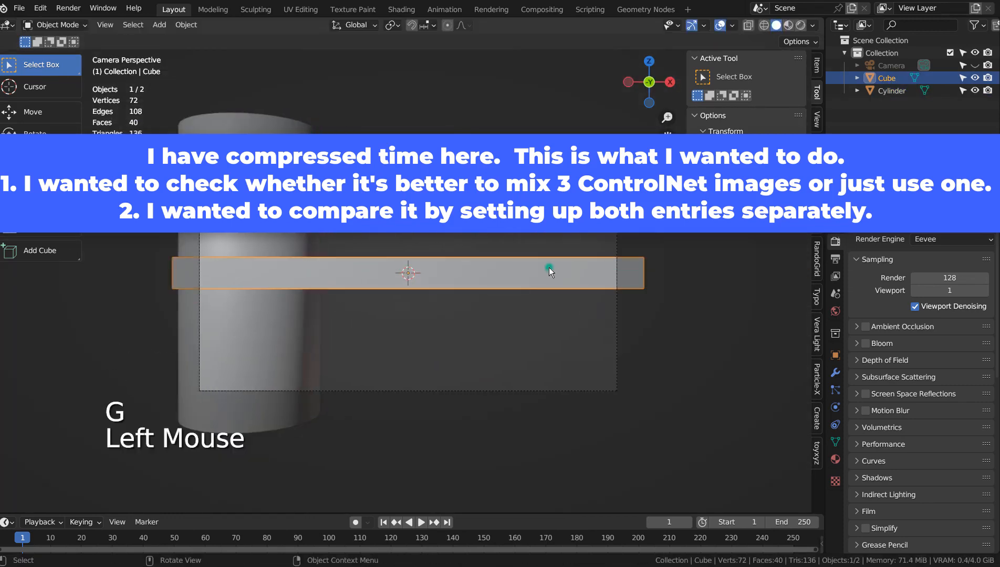
key(shift+d)
key(z)
click(657, 333)
key(shift+d)
click(657, 333)
key(ctrl+z)
key(ctrl+z)
Reduce the bar's depth by scaling it along Y in the side view
click(581, 279)
key(KP_3)
key(s)
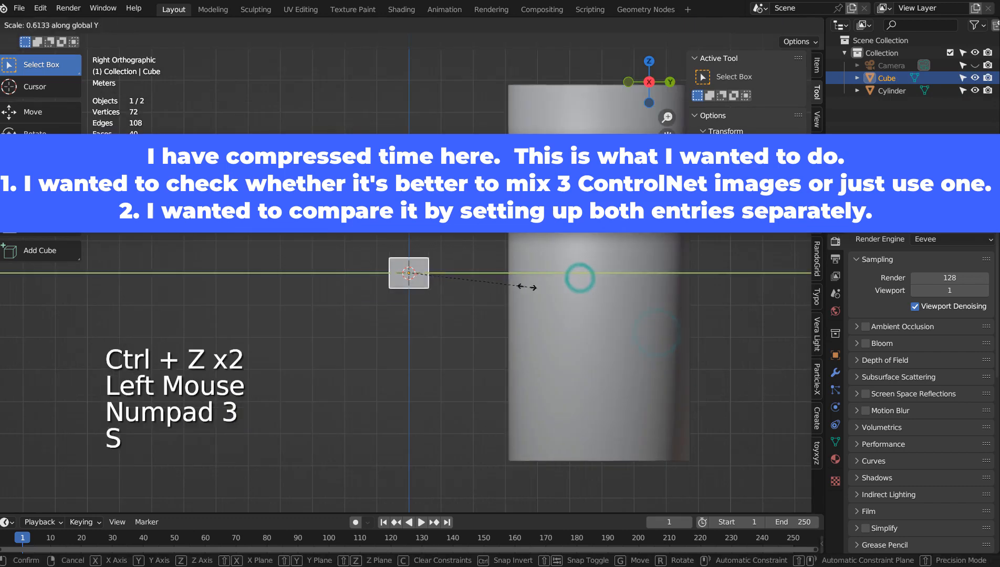
click(424, 278)
Duplicate the bar twice downward along Z, spacing the copies about 1.3 m apart
key(KP_0)
key(shift+d)
key(z)
click(621, 355)
key(shift+d)
key(z)
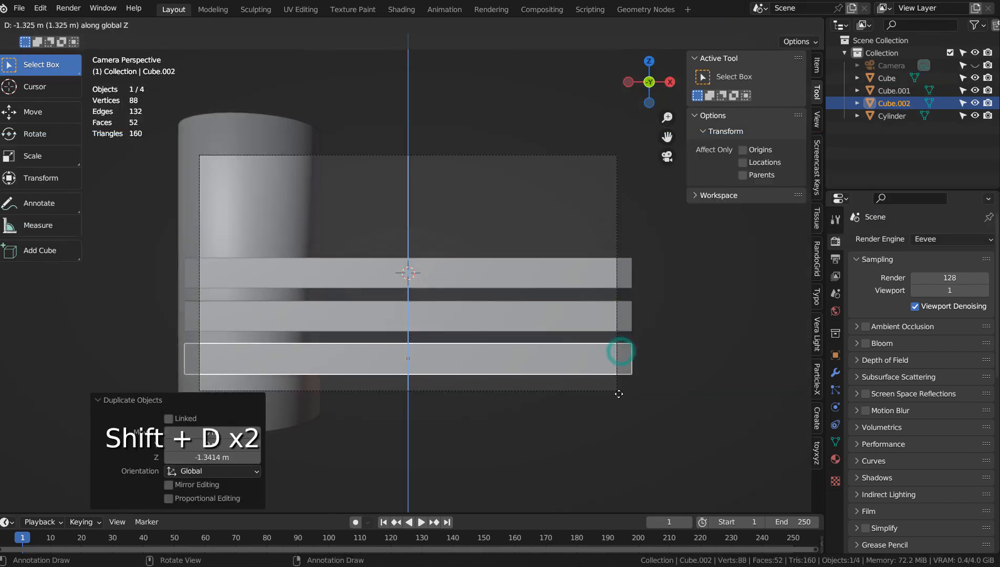
click(618, 392)
Delete the two duplicated bars, keeping the original
shift+click(588, 314)
key(x)
click(588, 317)
Add an Array modifier to the bar with a relative offset of 0 in X and -1 in Z
click(567, 276)
click(835, 373)
click(872, 239)
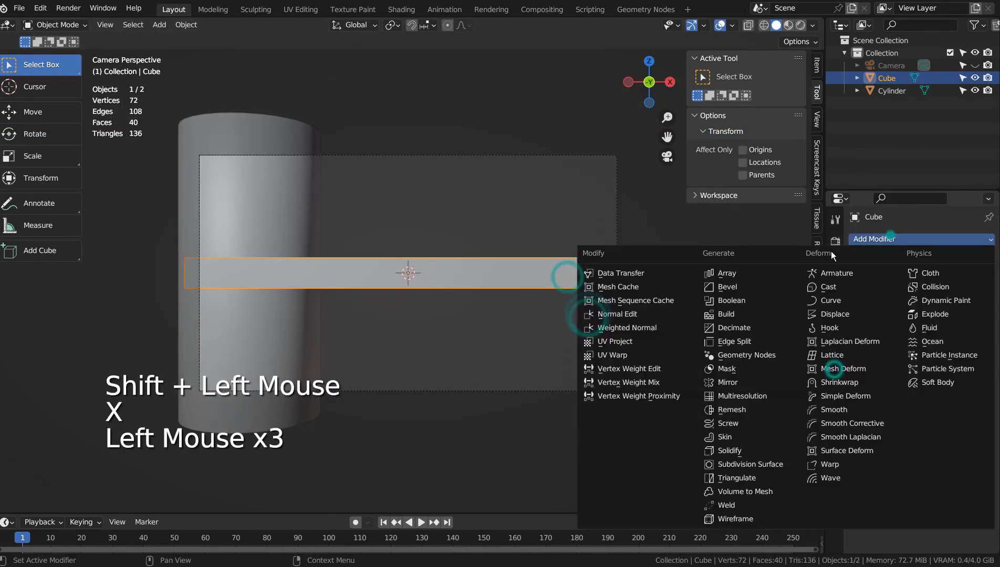
click(738, 268)
click(939, 332)
text(0)
key(Tab)
key(Tab)
text(-1)
key(Return)
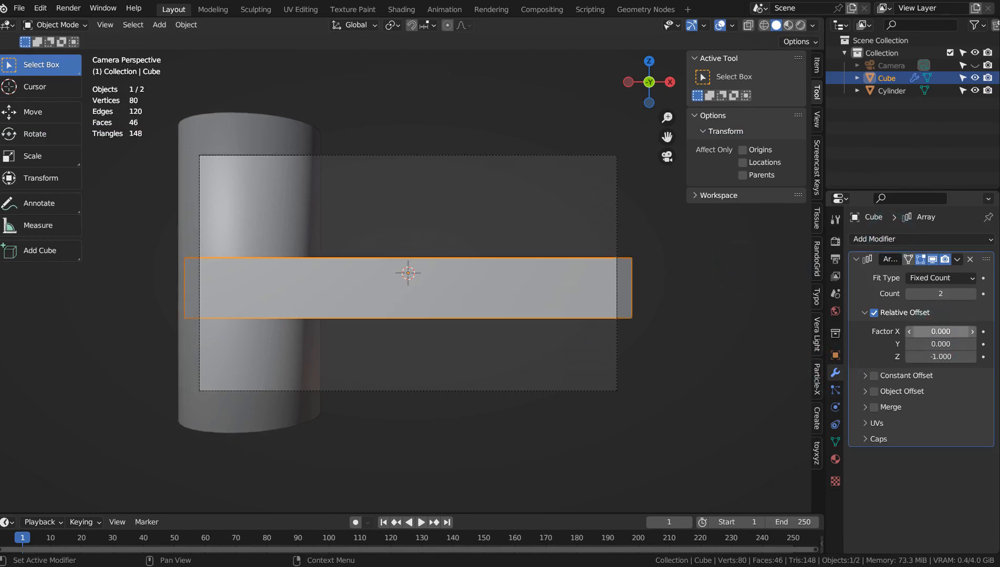
Set the array's Z relative offset to -1.5 and its count to 3
click(934, 358)
text(-1.5)
key(Return)
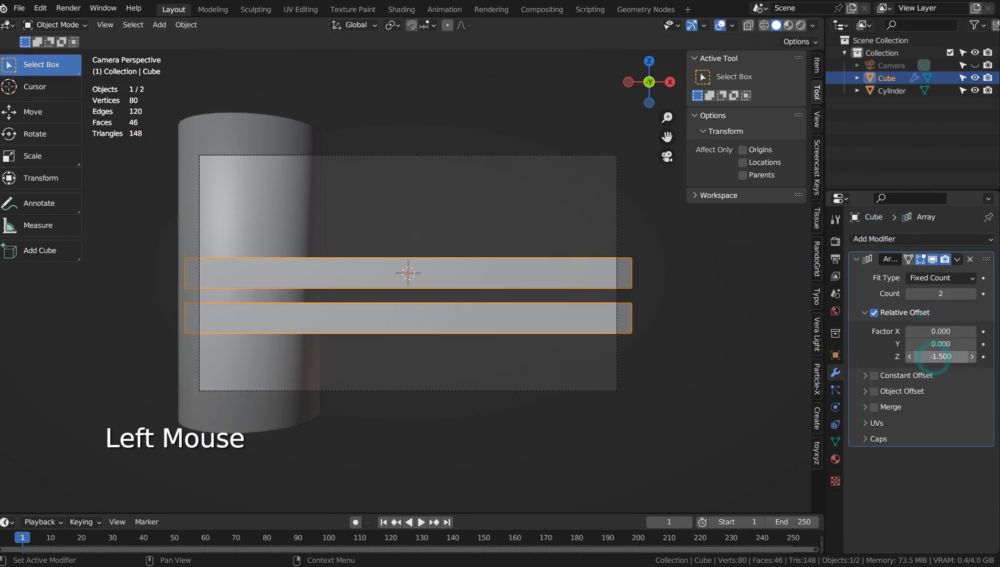
click(972, 294)
click(972, 293)
click(911, 294)
click(723, 339)
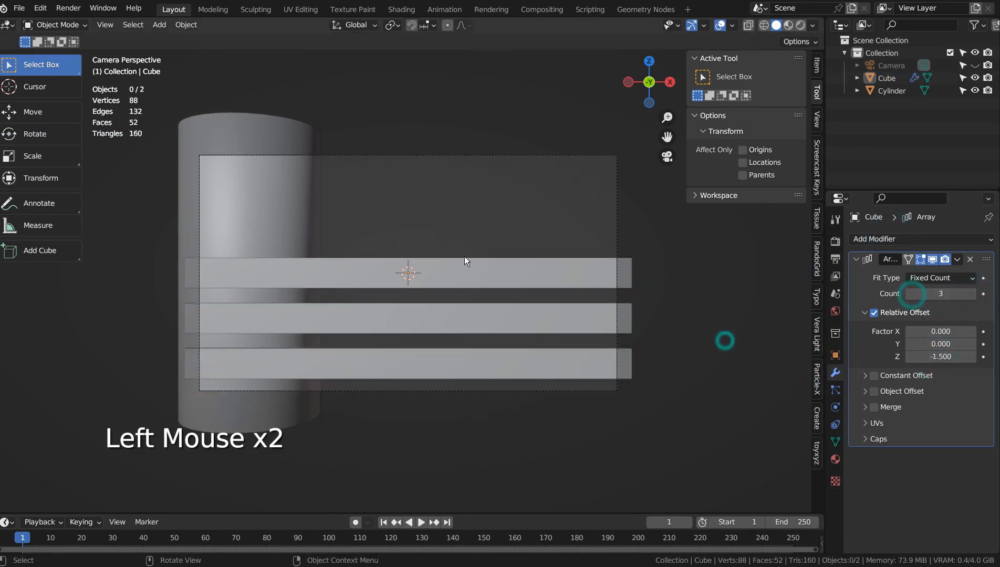
Move the row of bars back along Y in the side view and return to the camera view
key(KP_3)
click(397, 228)
key(g)
click(528, 426)
key(KP_0)
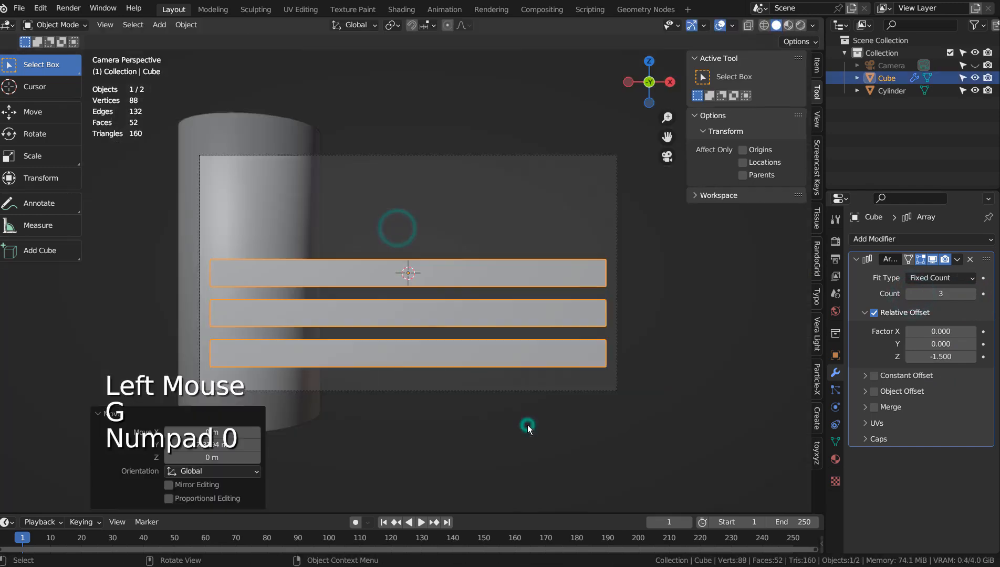
Increase the array count to 4 and stretch the bars along X past both sides of the camera frame
click(972, 294)
click(705, 361)
click(569, 315)
key(s)
key(x)
click(681, 359)
click(689, 339)
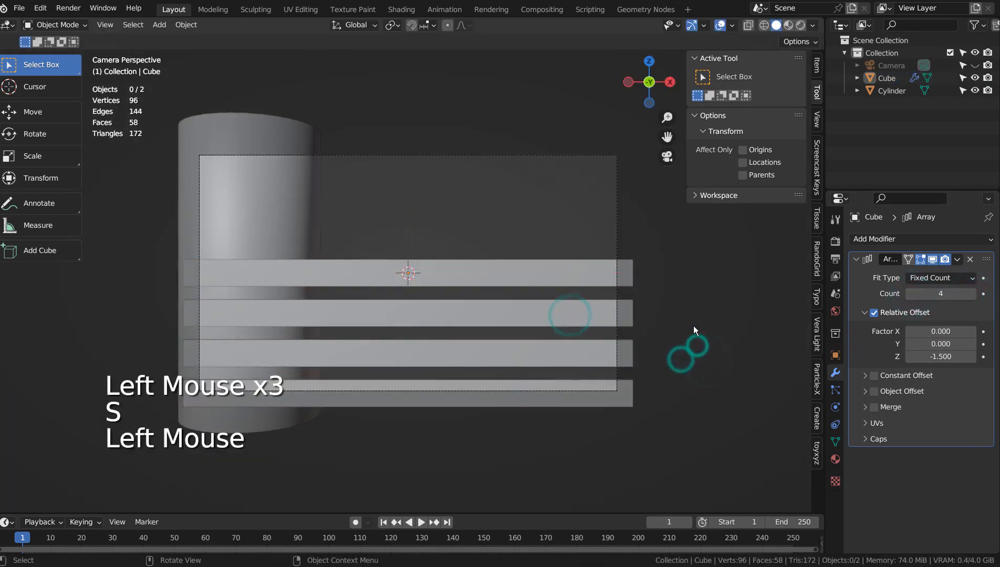
Add a UV sphere, lower it along Z in front of the bottom bars and shade it smooth
key(shift+a)
mouse_move(683, 314)
click(743, 48)
key(g)
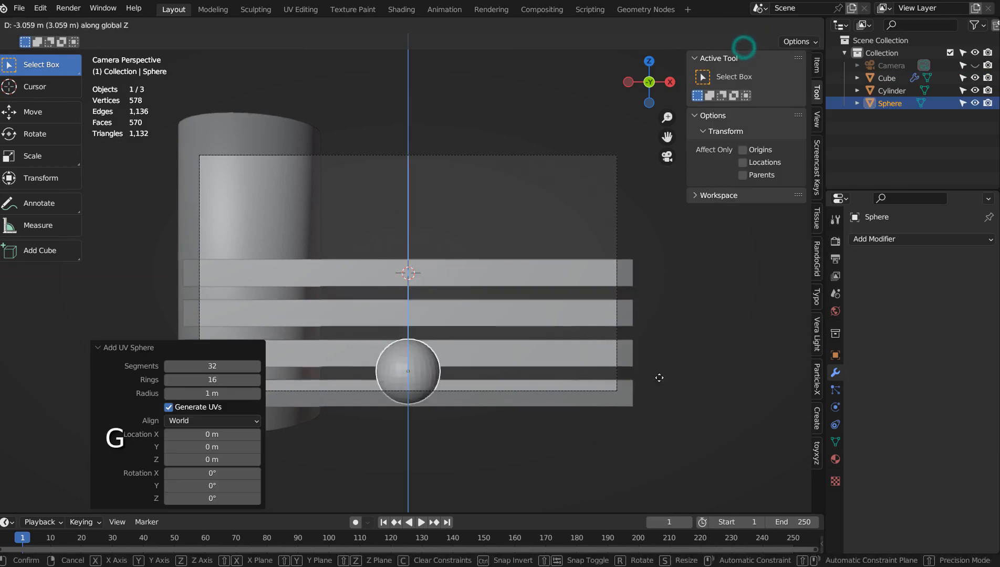
click(394, 329)
right_click(395, 328)
click(395, 328)
Enlarge the sphere and lower it about 0.34 m along Z
key(s)
click(501, 392)
key(g)
key(z)
click(504, 403)
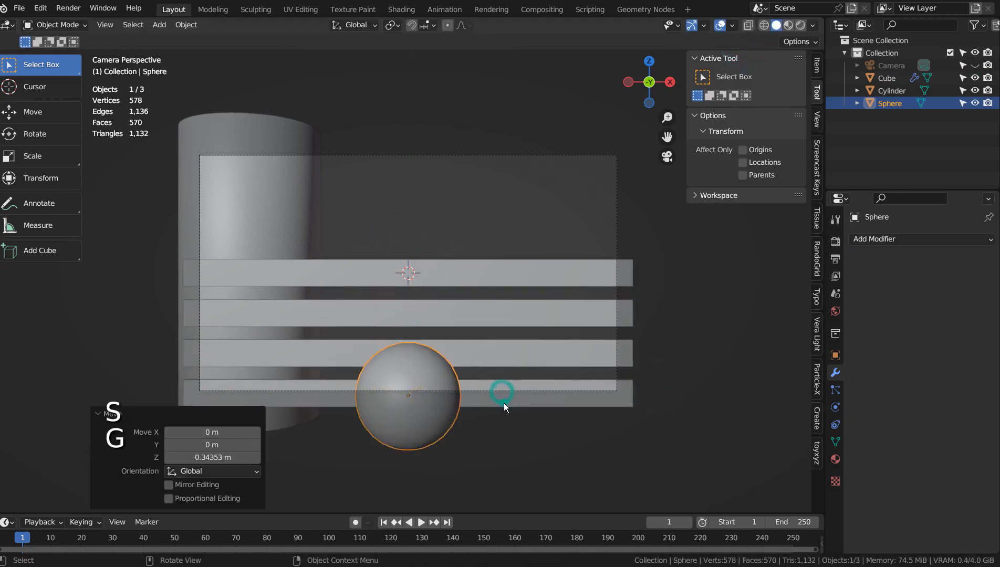
Duplicate the sphere, shrink the copy slightly and raise it about 1.05 m along Z
key(shift+d)
key(s)
click(510, 418)
key(g)
key(z)
click(513, 384)
Duplicate the second sphere about 1.2 m upward along Z and make the copy smaller
key(shift+d)
key(z)
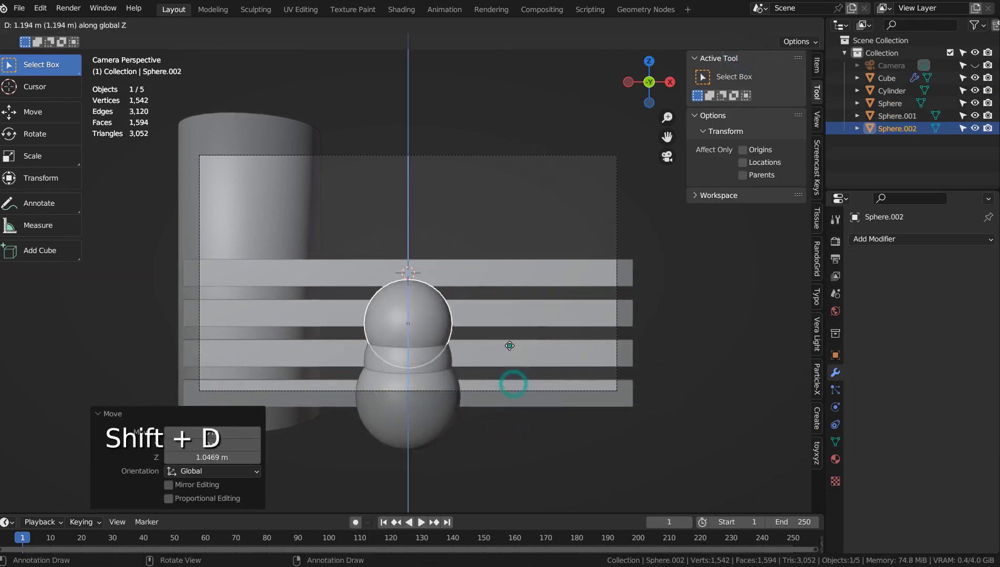
click(509, 348)
key(s)
click(495, 346)
Duplicate the third sphere upward along Z to cap the stack
key(shift+d)
key(z)
click(494, 323)
click(672, 380)
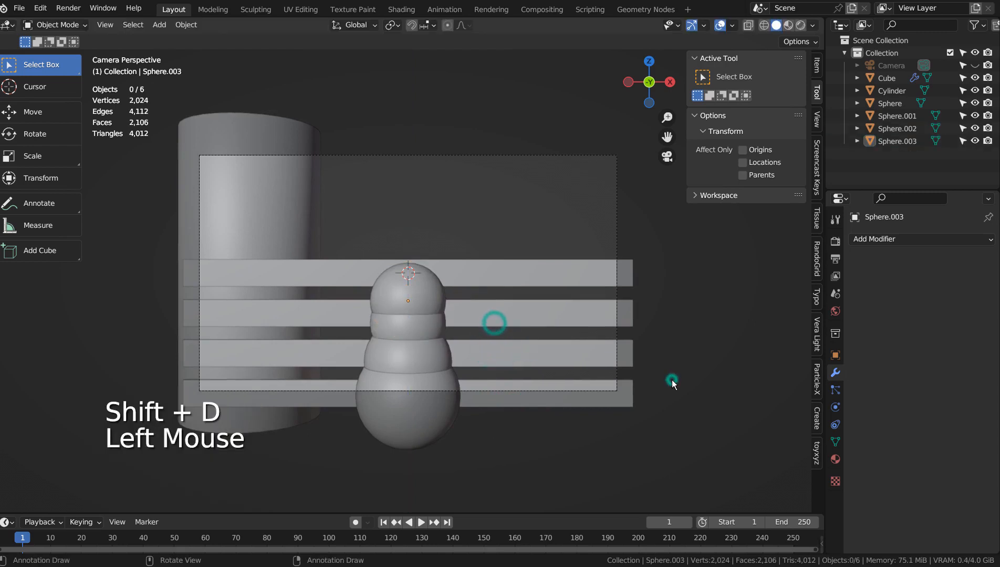
Hide everything except the cylinder in the viewport and render the camera view
alt+click(975, 93)
alt+click(975, 93)
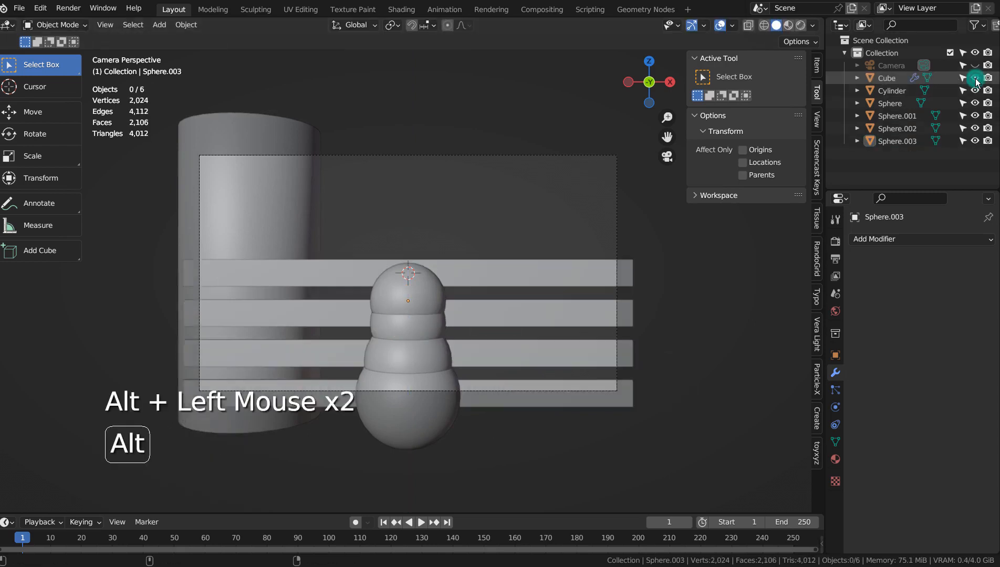
click(296, 178)
key(shift+h)
key(F12)
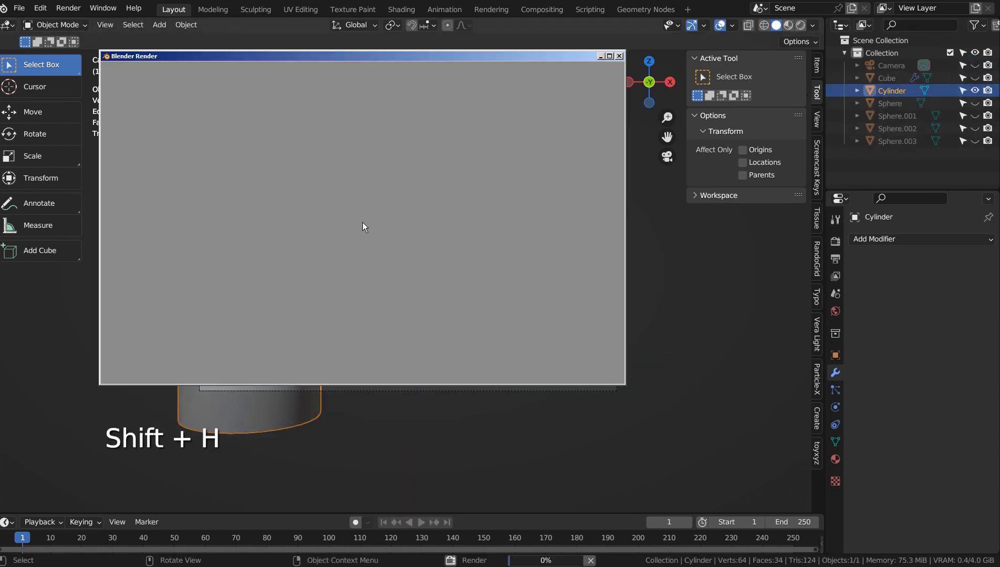
key(Escape)
Exclude all four spheres from rendering and render the image again
click(978, 91)
click(978, 91)
click(988, 103)
click(988, 116)
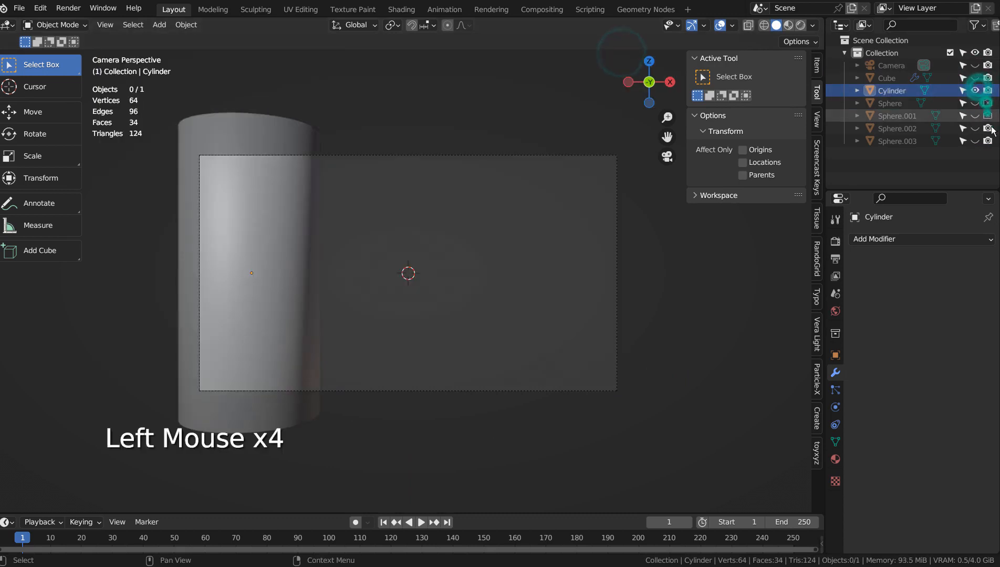
click(988, 129)
click(988, 141)
key(F12)
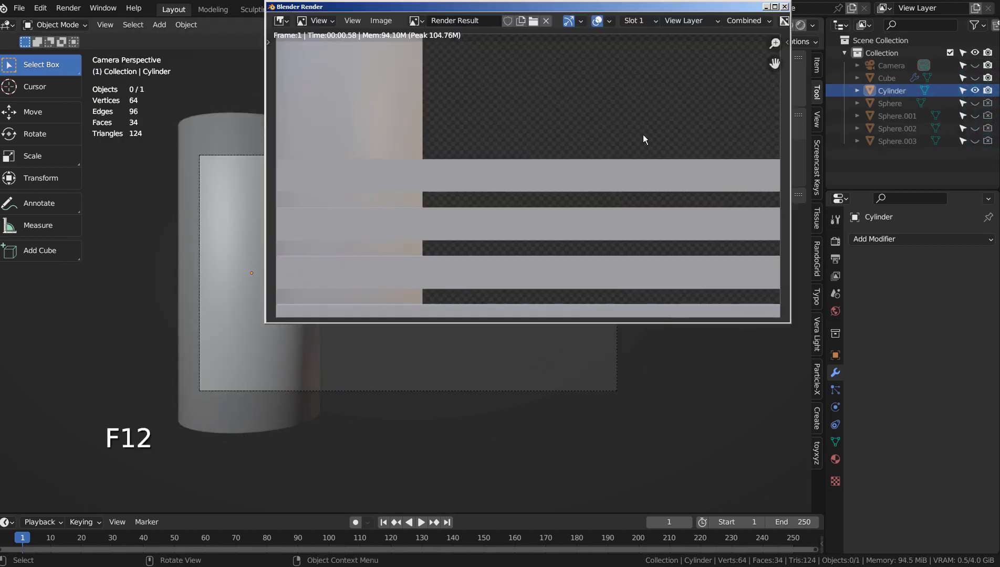
click(784, 7)
Render the image with the bars excluded from rendering and the bars and four spheres shown again in the viewport
click(219, 256)
click(988, 78)
click(975, 78)
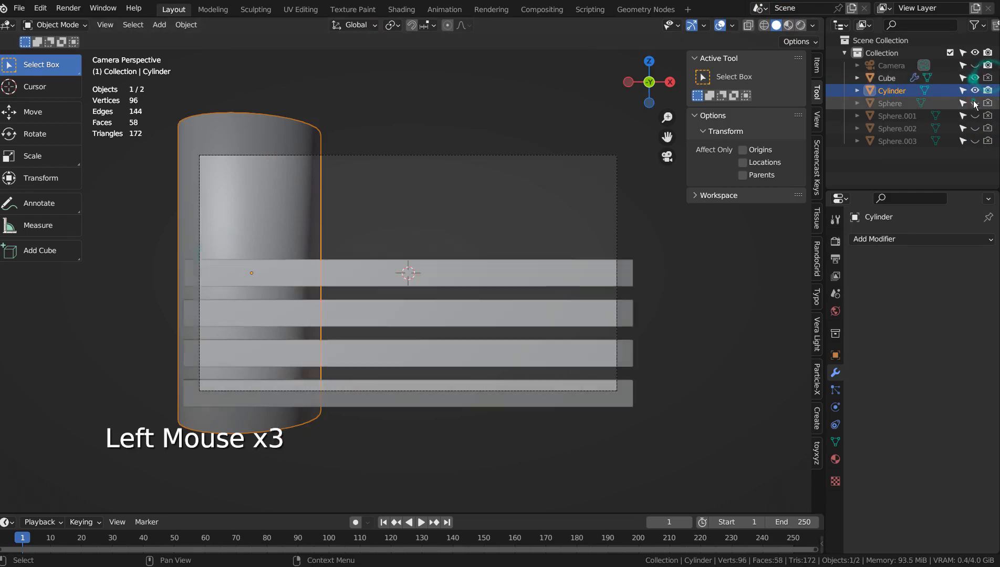
click(975, 104)
click(975, 116)
click(975, 129)
click(975, 141)
key(F12)
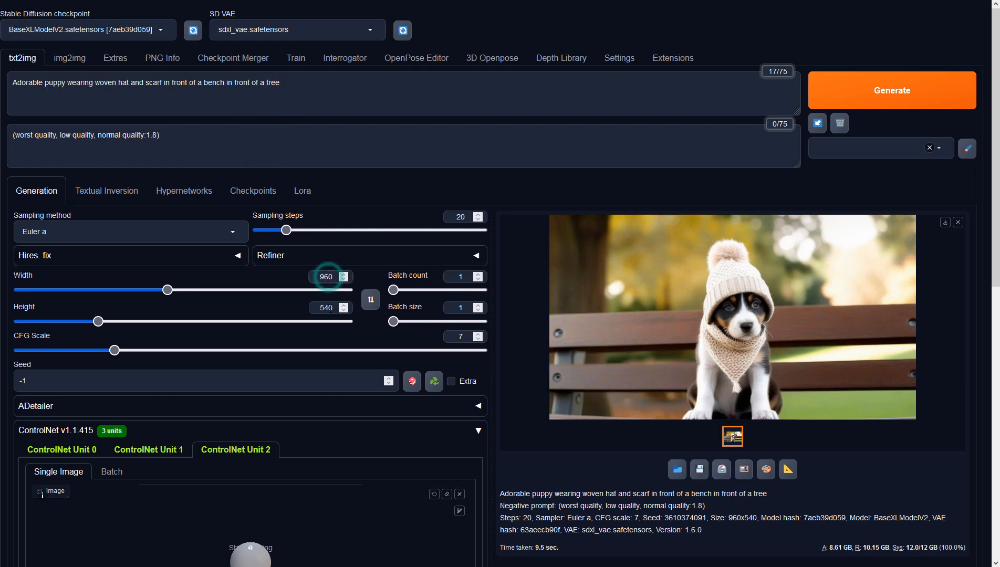
Review the images loaded in ControlNet Units 0, 1 and 2
scroll(562, 506, down, 6)
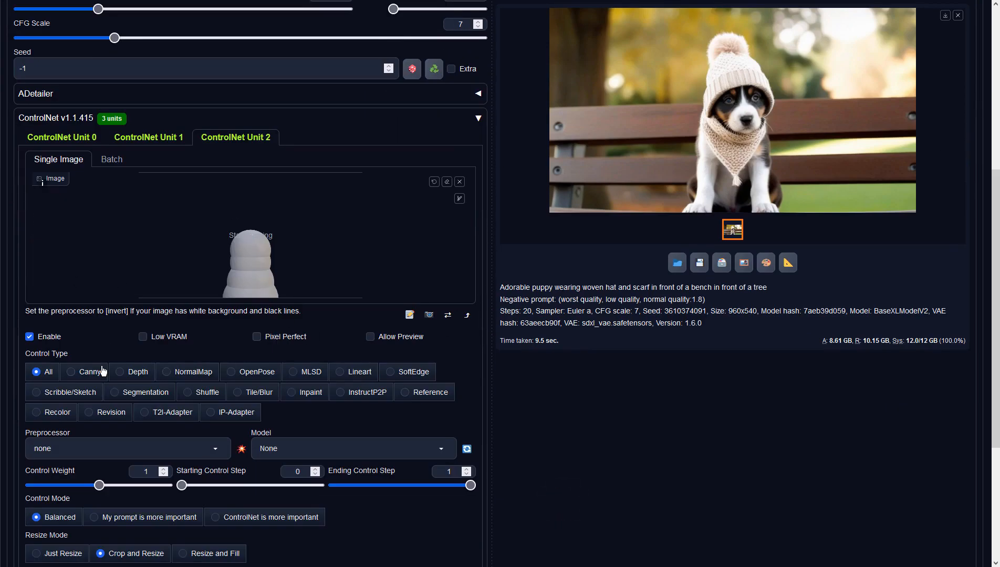
click(95, 138)
click(131, 137)
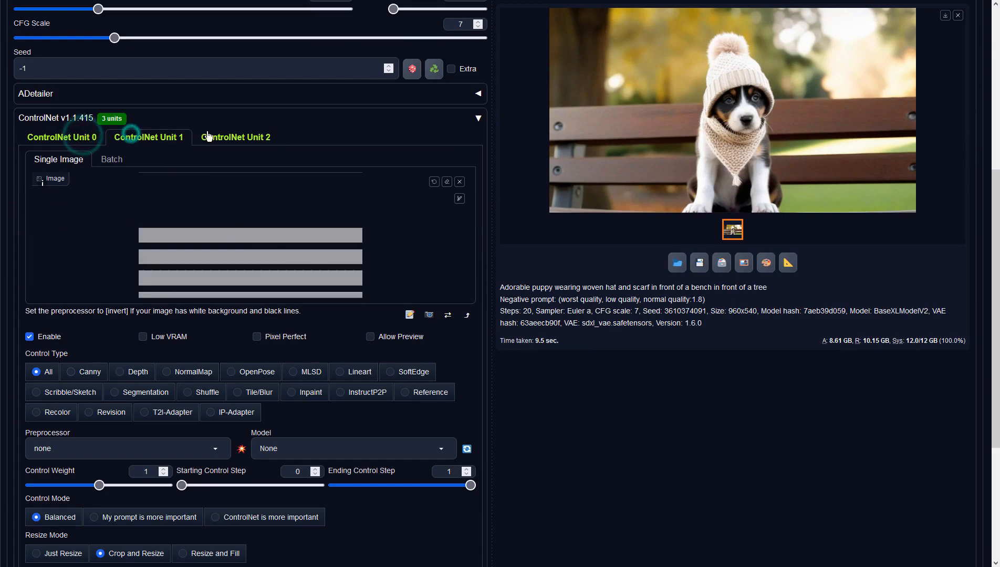
click(224, 138)
click(63, 137)
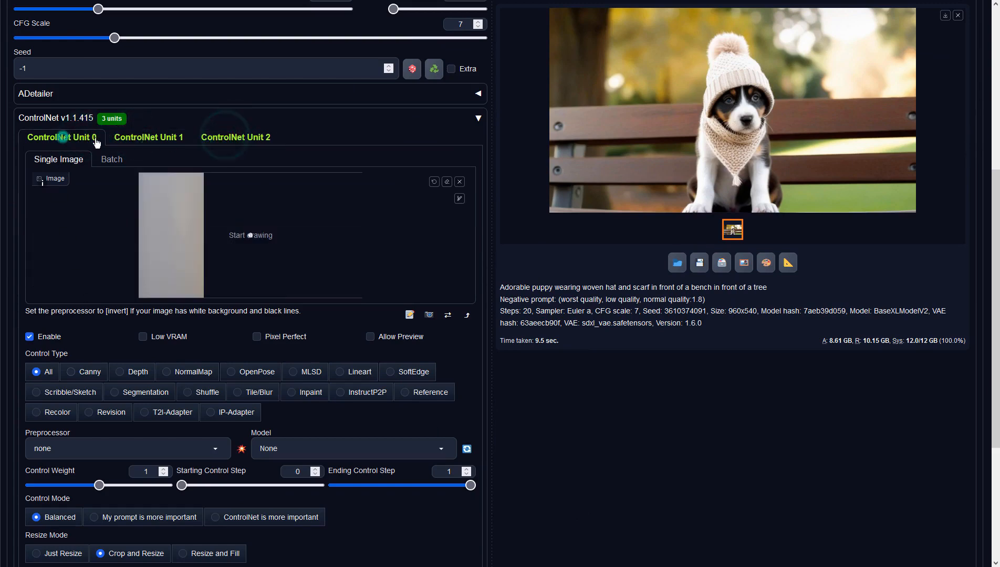
click(147, 135)
click(241, 133)
Set ControlNet Unit 0 to Depth with preprocessor none and model sai_xl_depth_256lora
click(72, 137)
click(131, 371)
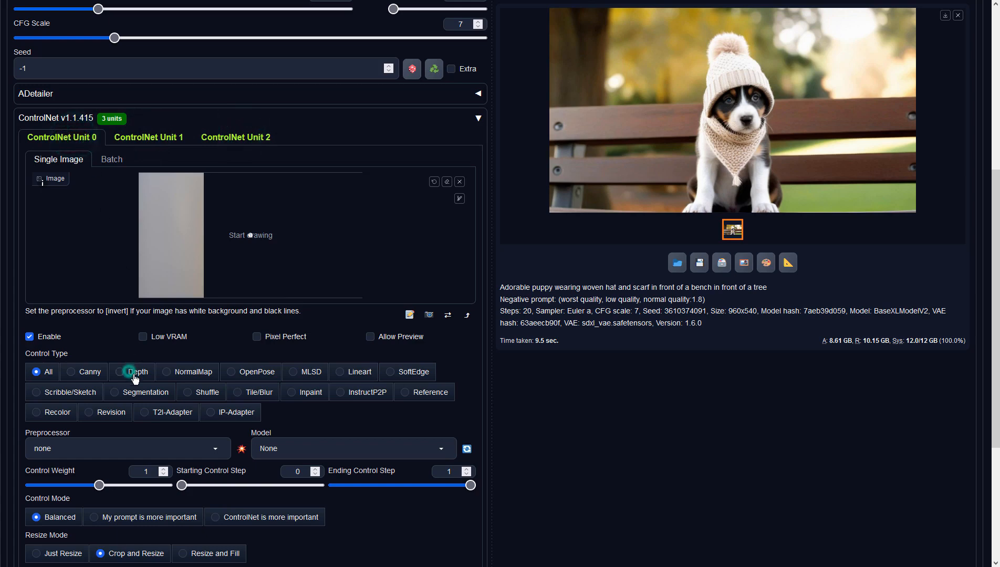
click(213, 445)
click(47, 389)
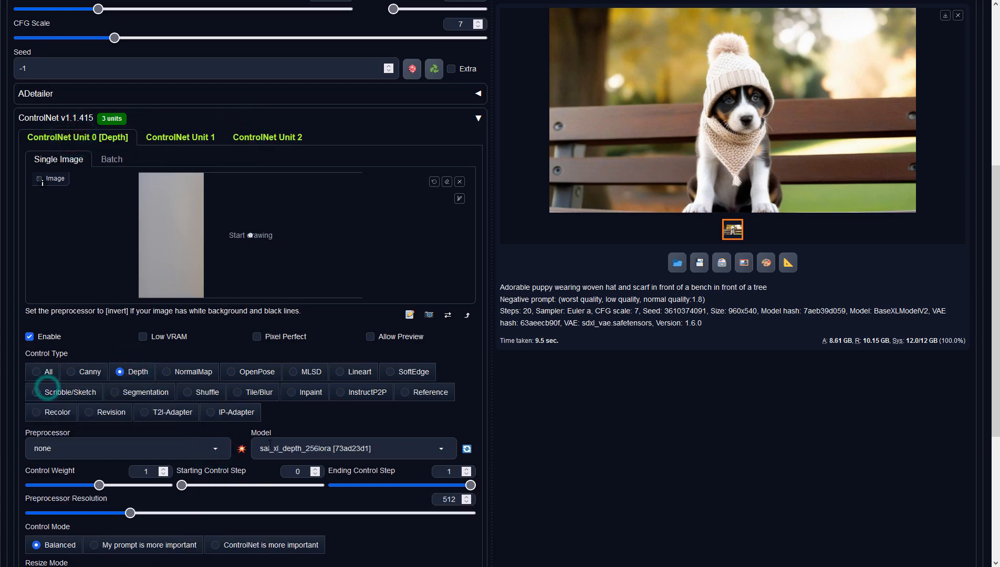
click(294, 448)
click(279, 431)
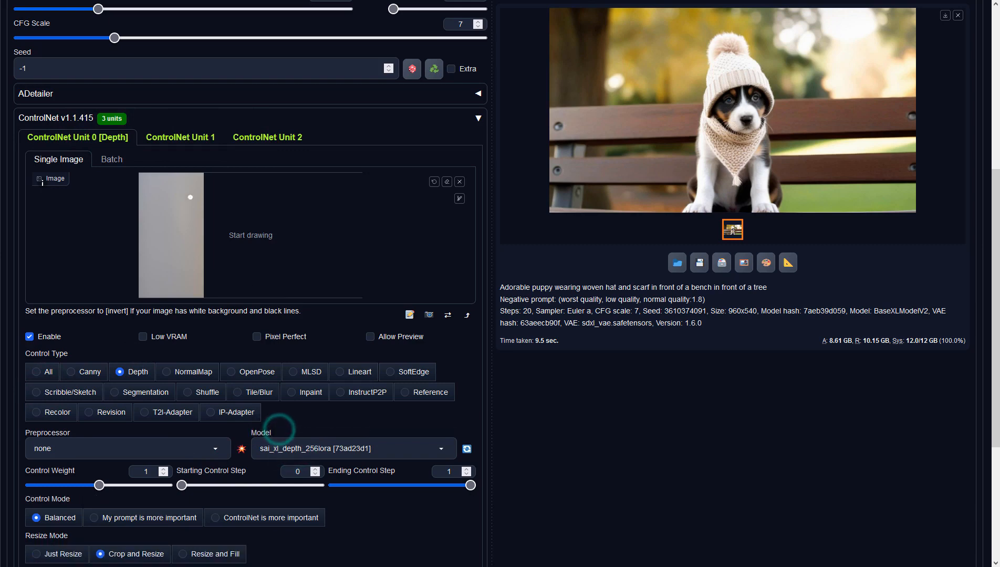
Set ControlNet Unit 1 to Depth with preprocessor none and model sai_xl_depth_256lora
click(166, 135)
click(136, 372)
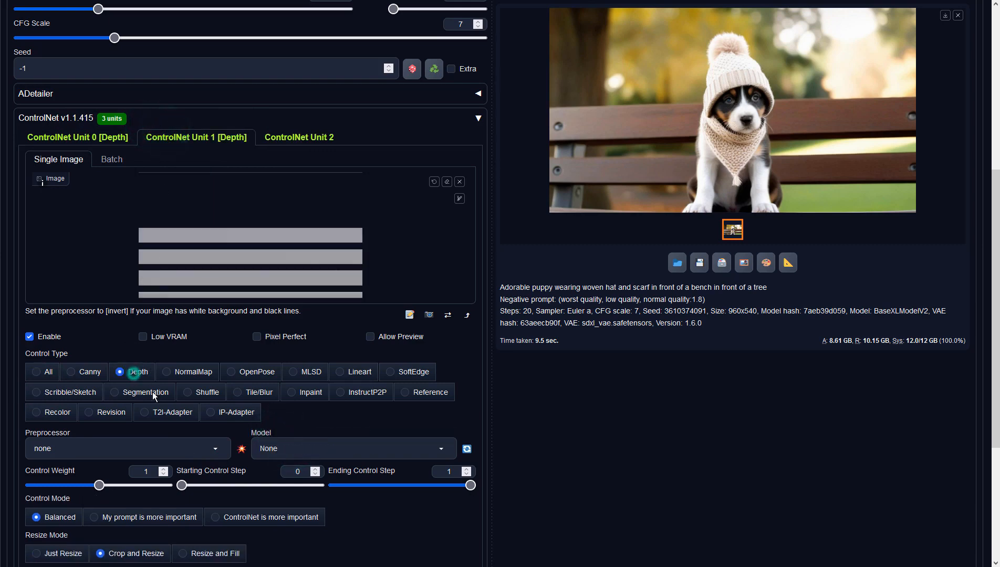
click(217, 449)
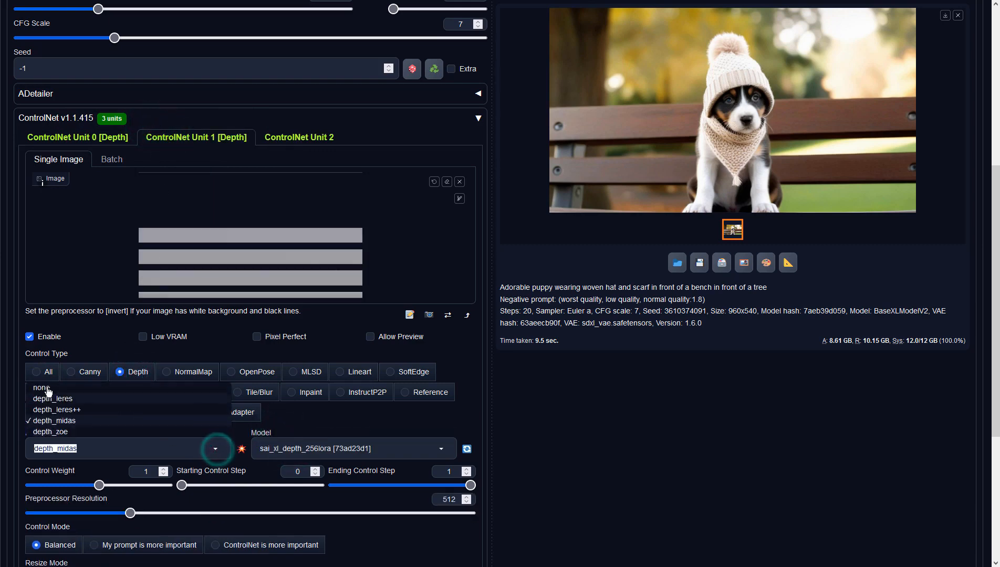
click(46, 389)
click(309, 452)
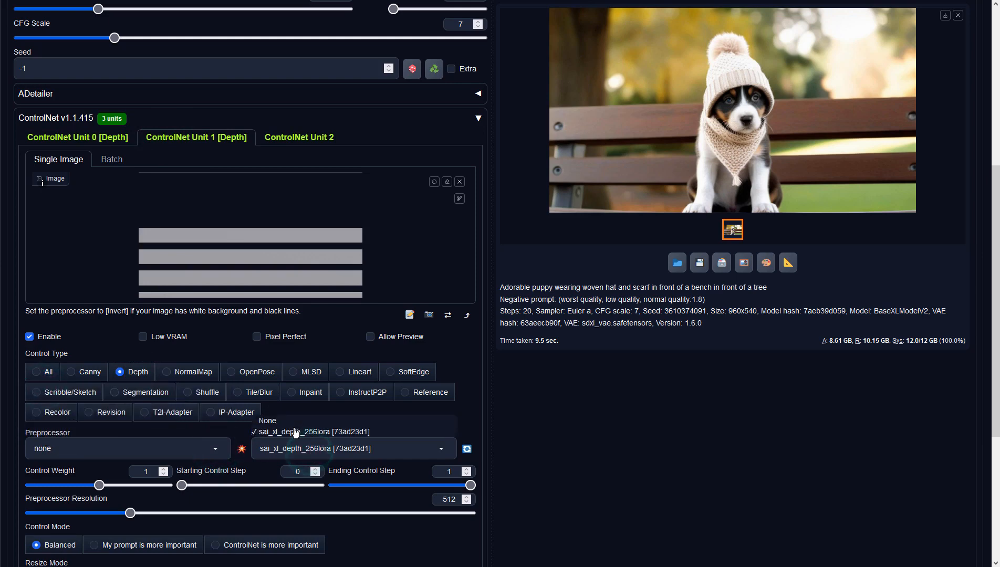
click(294, 431)
Set ControlNet Unit 2 to Depth with preprocessor none and model sai_xl_depth_256lora
click(295, 137)
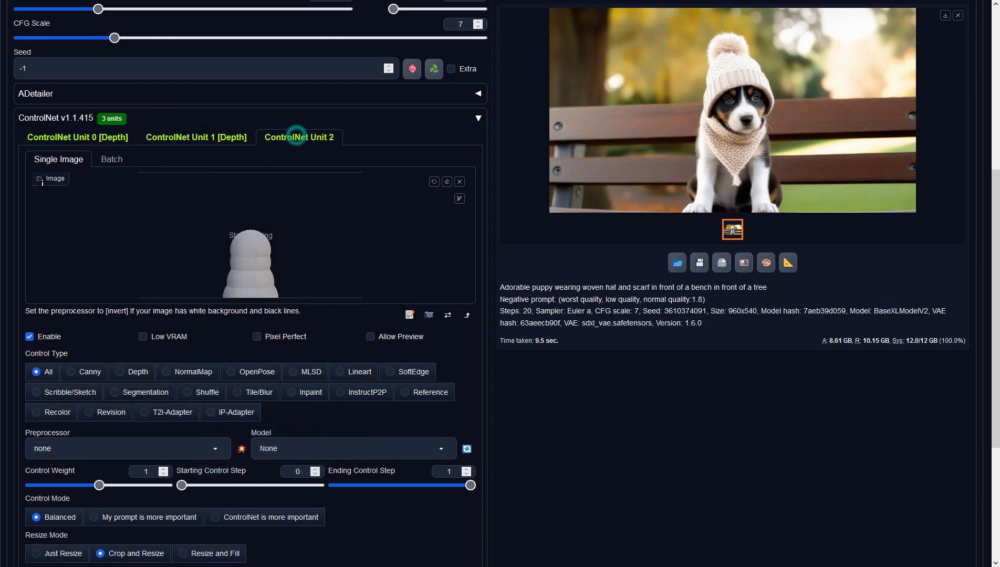
click(185, 450)
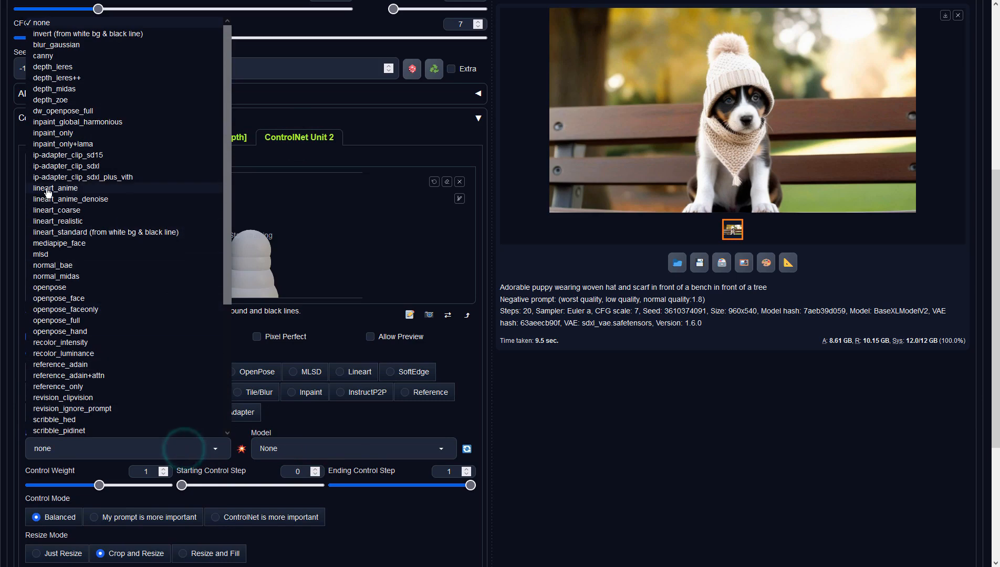
click(407, 281)
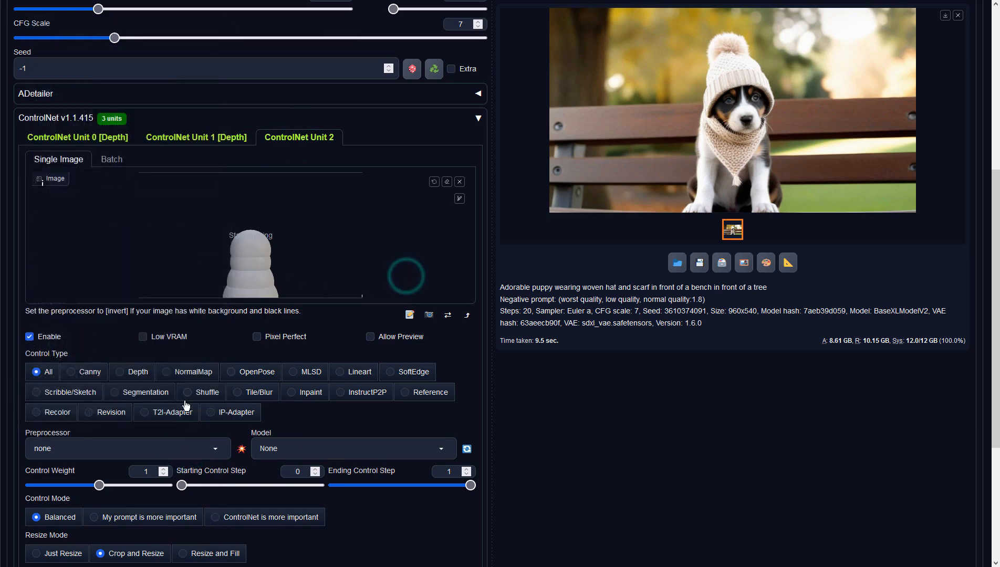
click(129, 373)
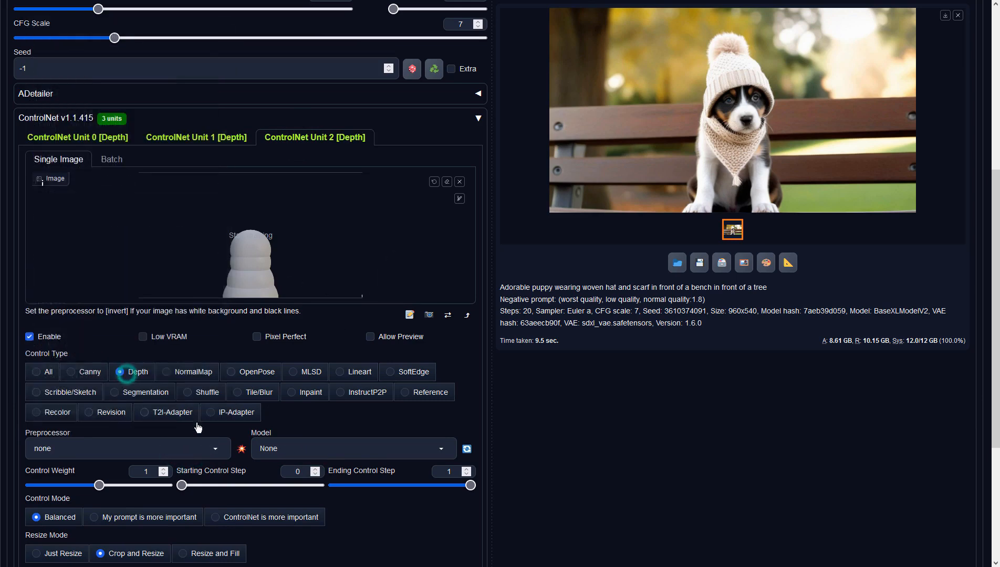
click(215, 448)
click(113, 390)
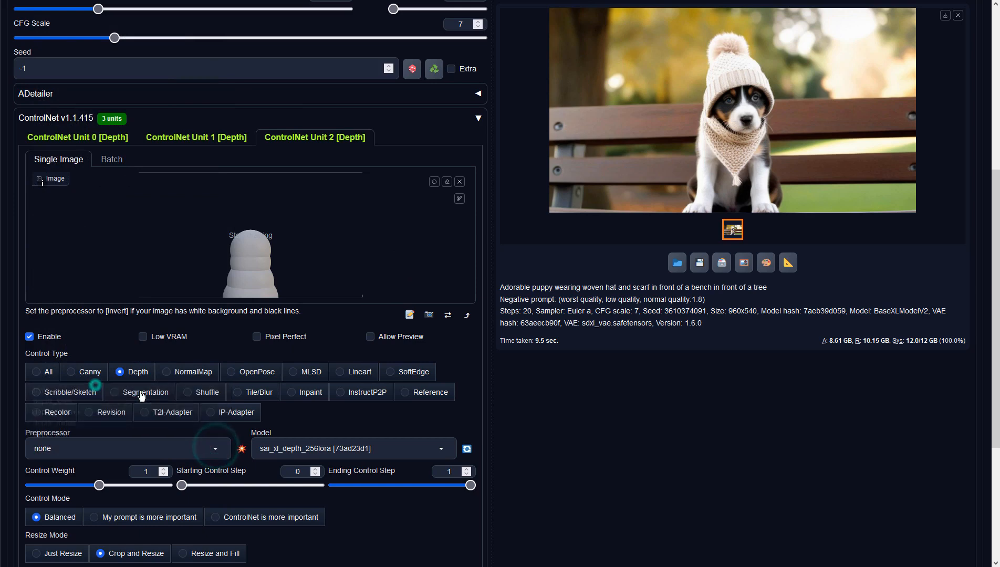
click(350, 448)
click(363, 430)
Generate the puppy image with all three ControlNet Depth units enabled and inspect the result at full size
scroll(659, 382, up, 6)
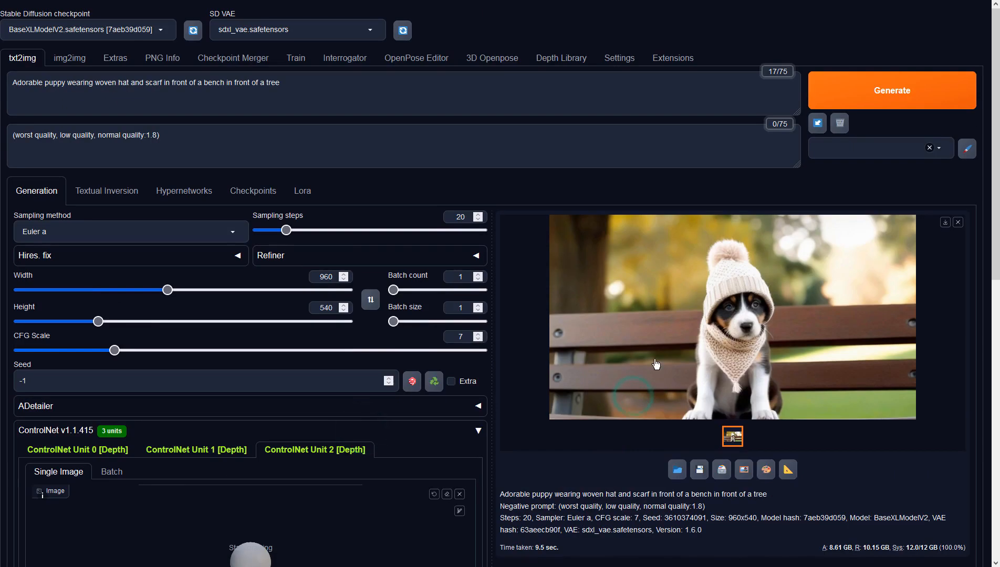
click(841, 97)
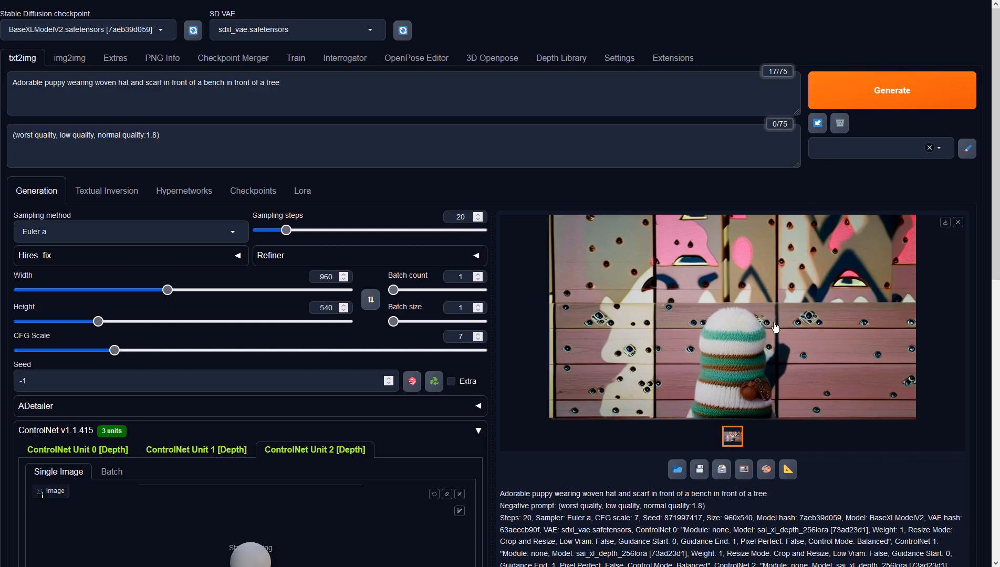
click(774, 324)
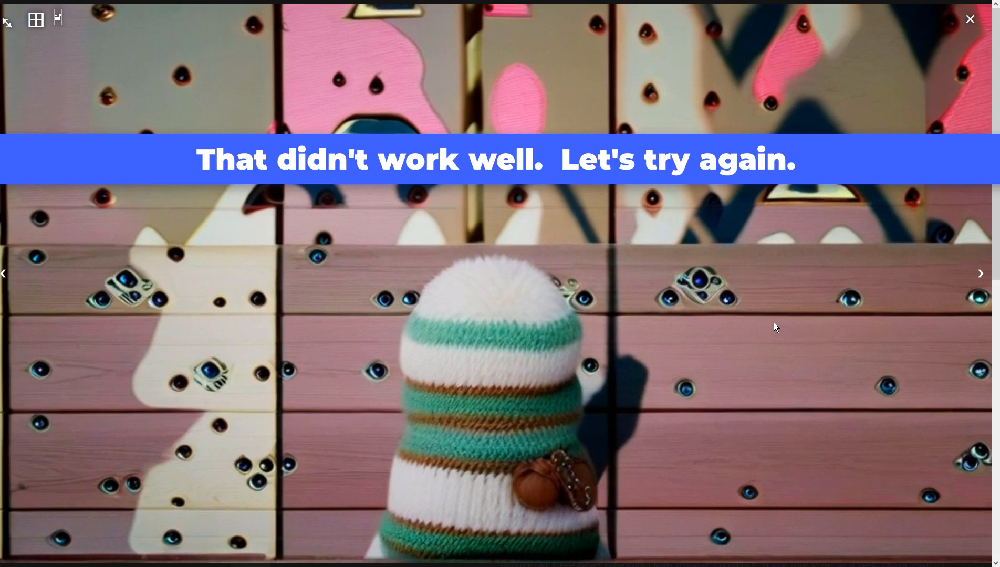
click(774, 323)
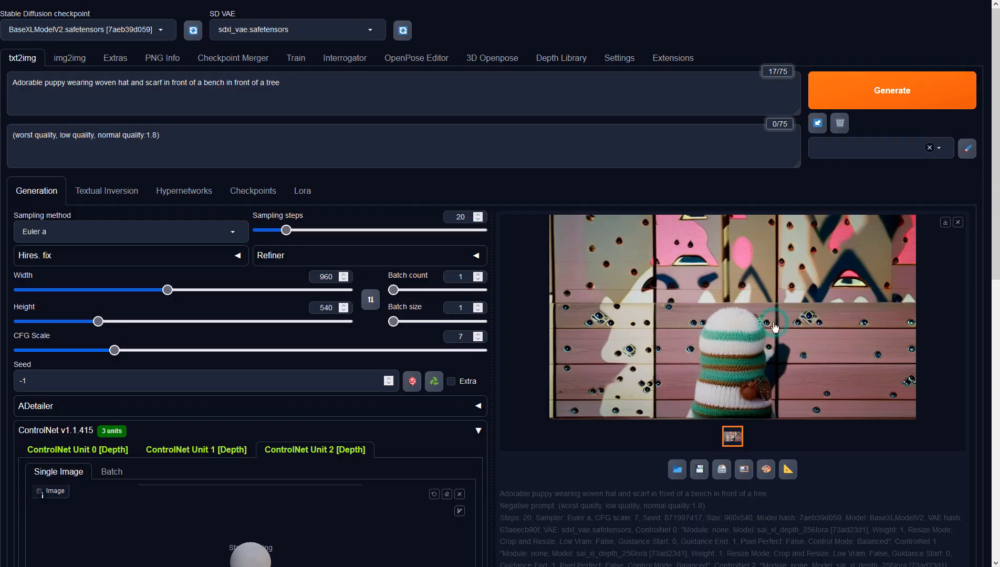
Review the images in the three ControlNet units and generate the puppy image again with the same settings
scroll(644, 326, down, 4)
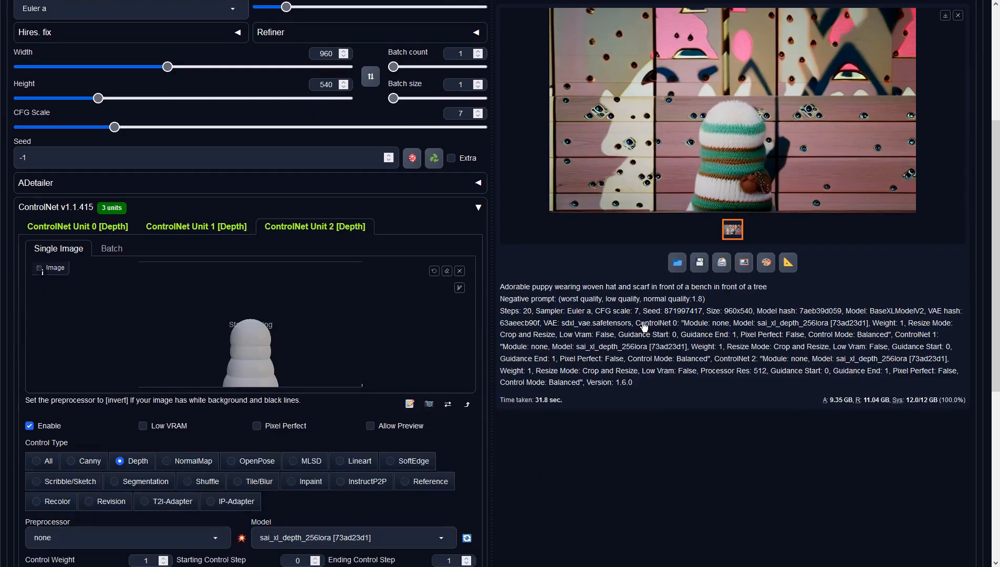
click(157, 234)
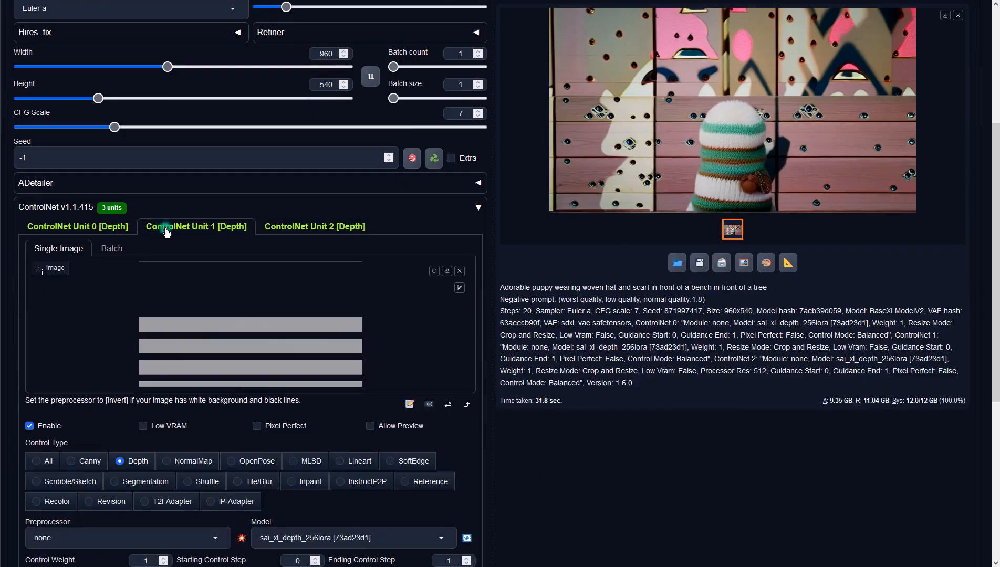
click(100, 230)
click(195, 228)
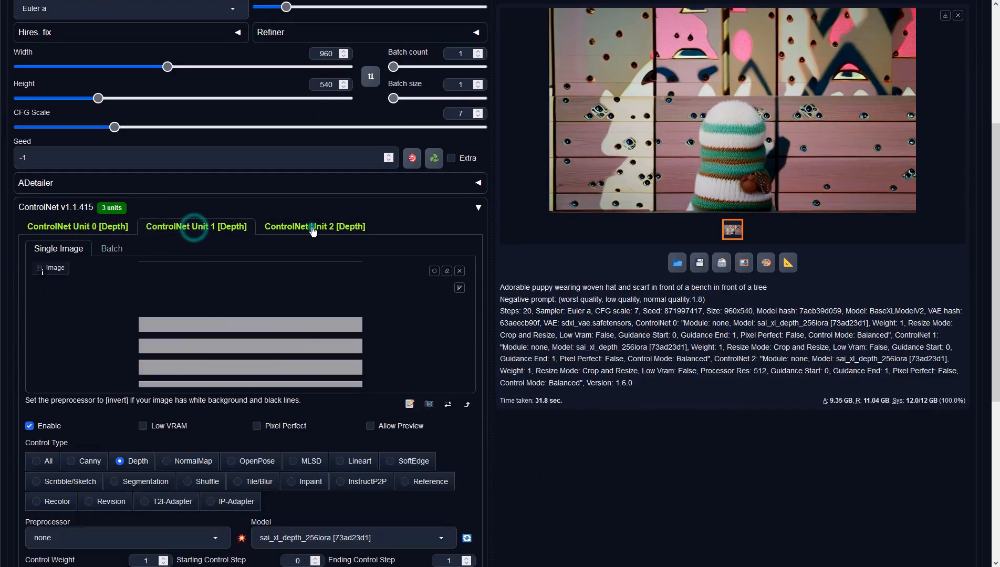
click(313, 228)
click(95, 231)
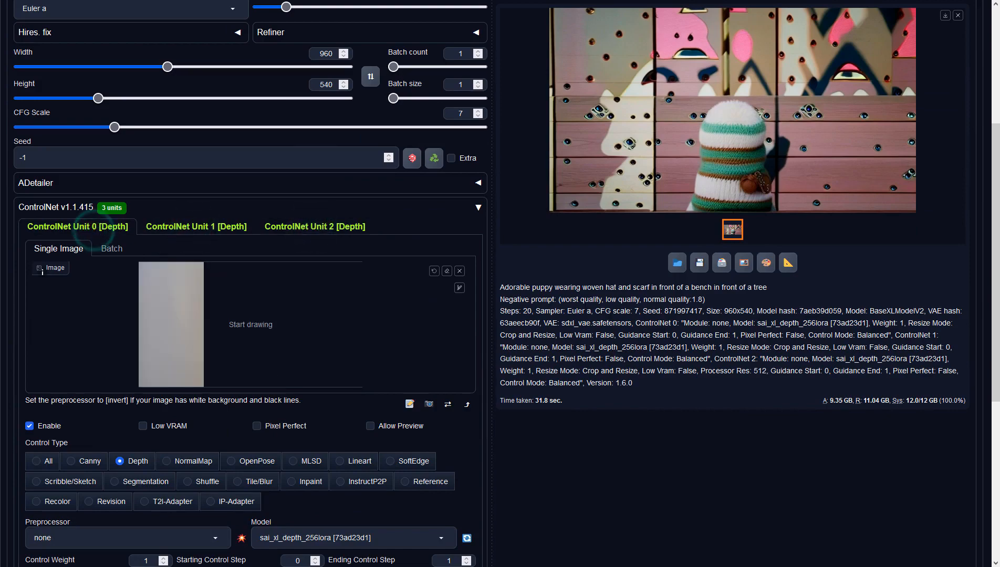
scroll(622, 322, up, 4)
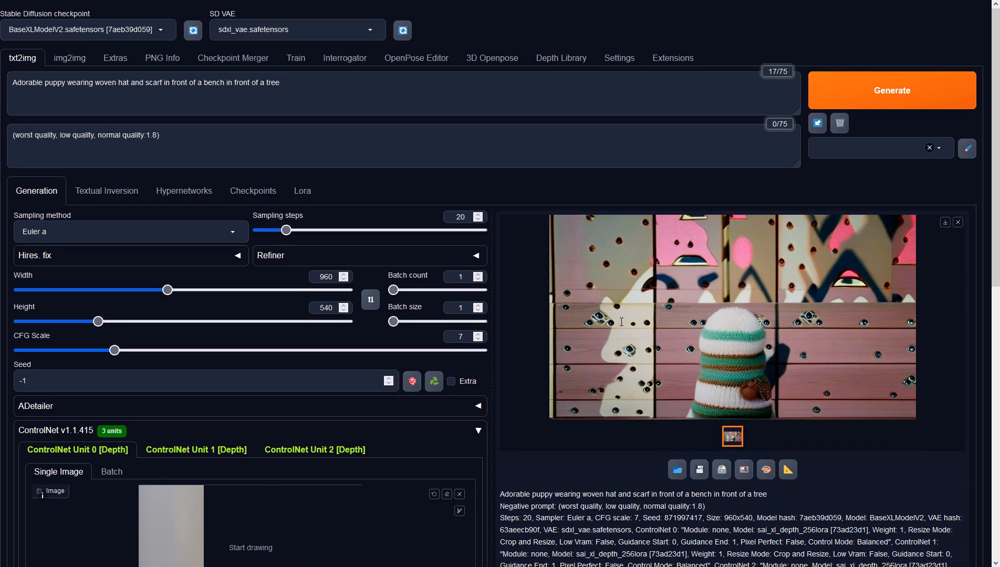
click(835, 91)
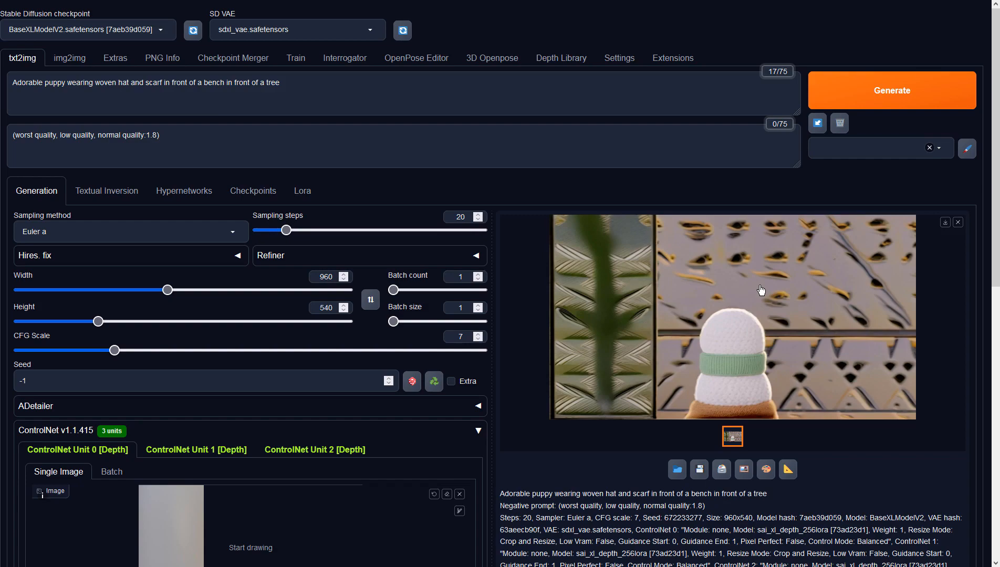
Generate the image using only ControlNet Unit 0 with the combined tree, bench and puppy render, and inspect the result at full size
scroll(408, 308, down, 5)
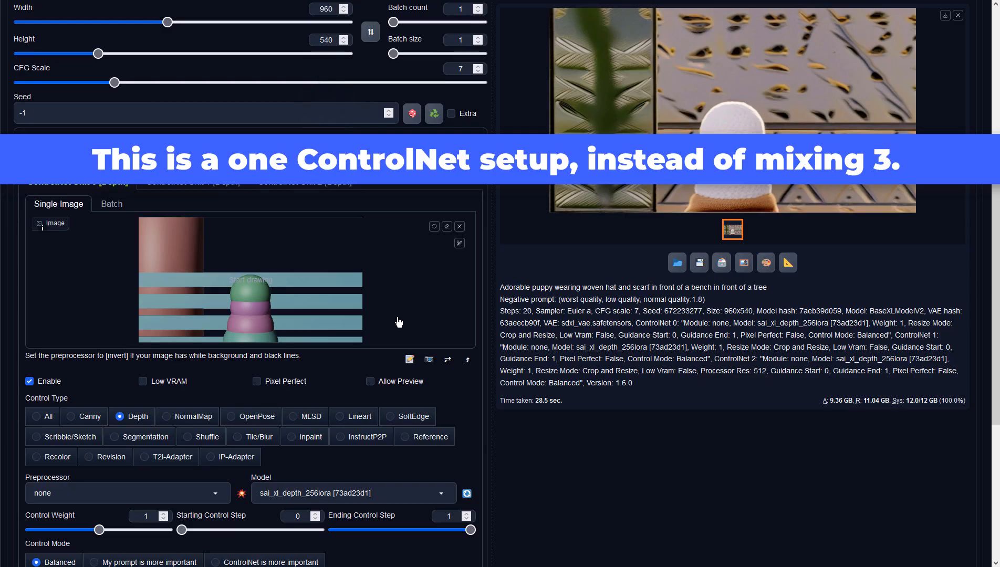
scroll(567, 378, up, 5)
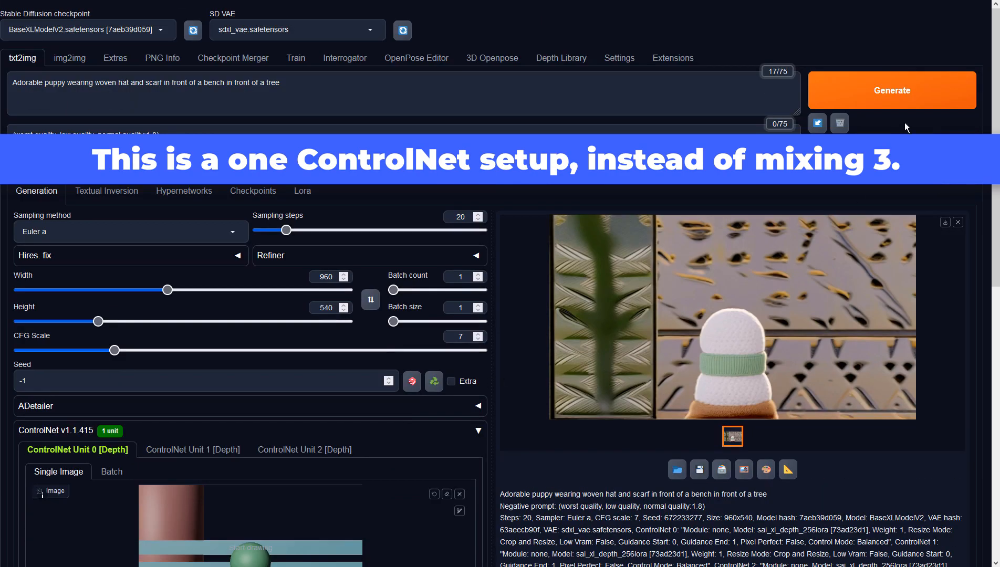
click(890, 97)
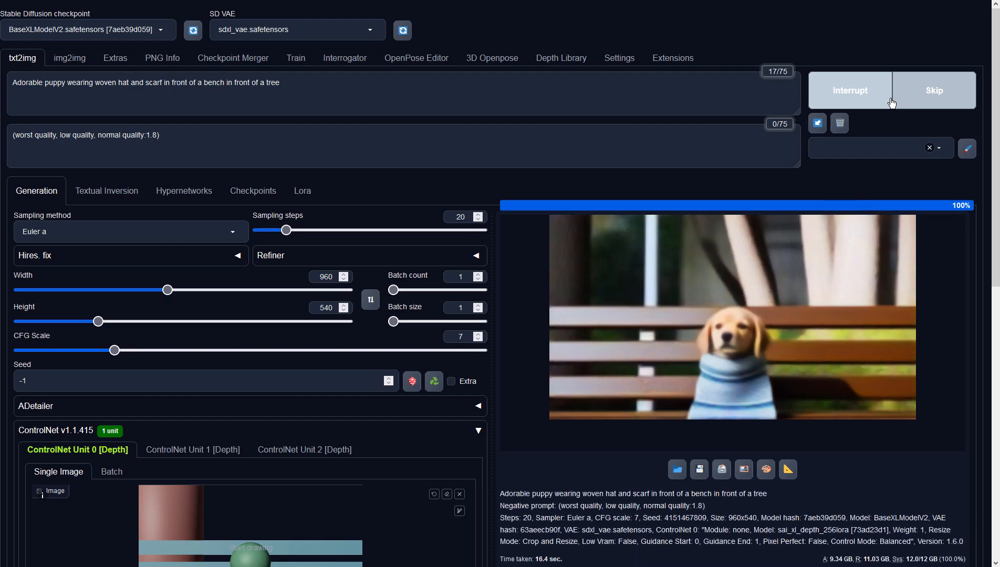
click(800, 289)
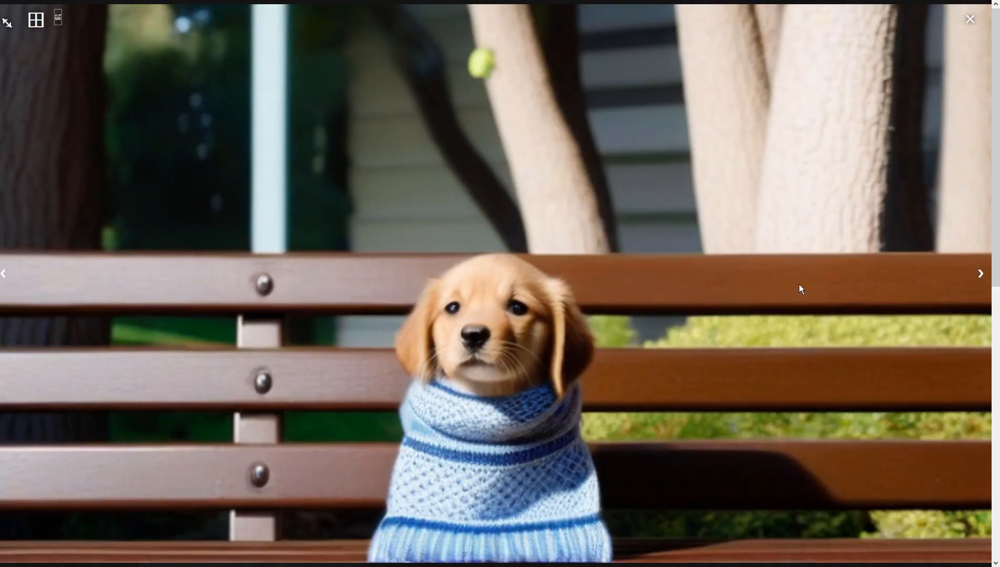
click(799, 285)
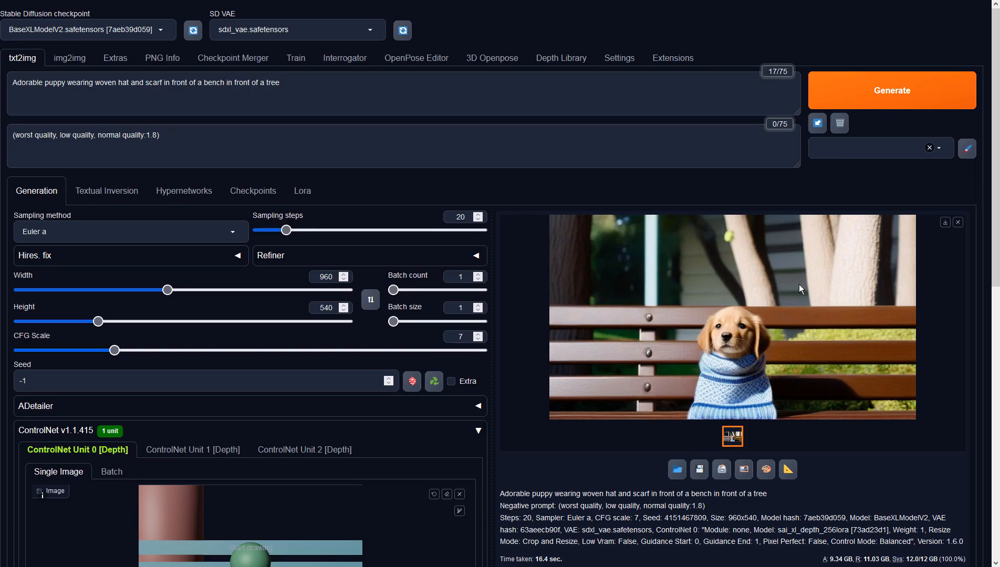
click(799, 288)
click(800, 284)
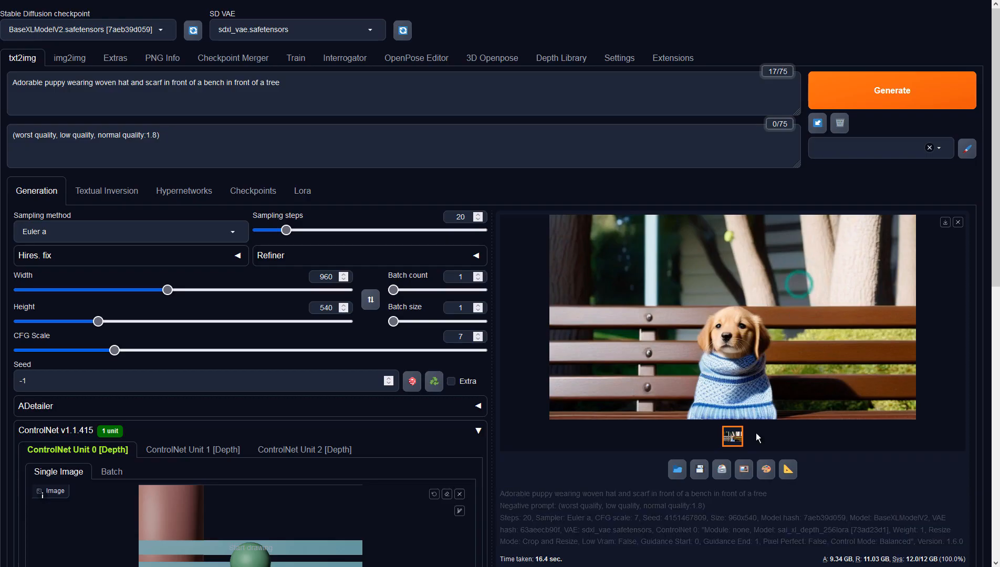
Send the generated image to img2img and set the sampling method to DPM++ 2M Karras
click(742, 466)
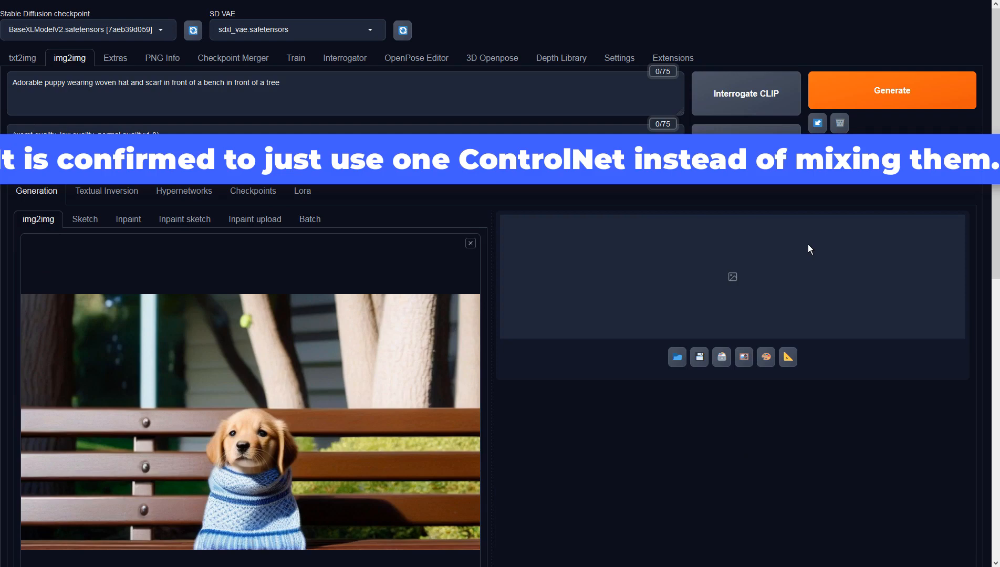
scroll(808, 245, down, 5)
click(124, 435)
scroll(128, 270, up, 3)
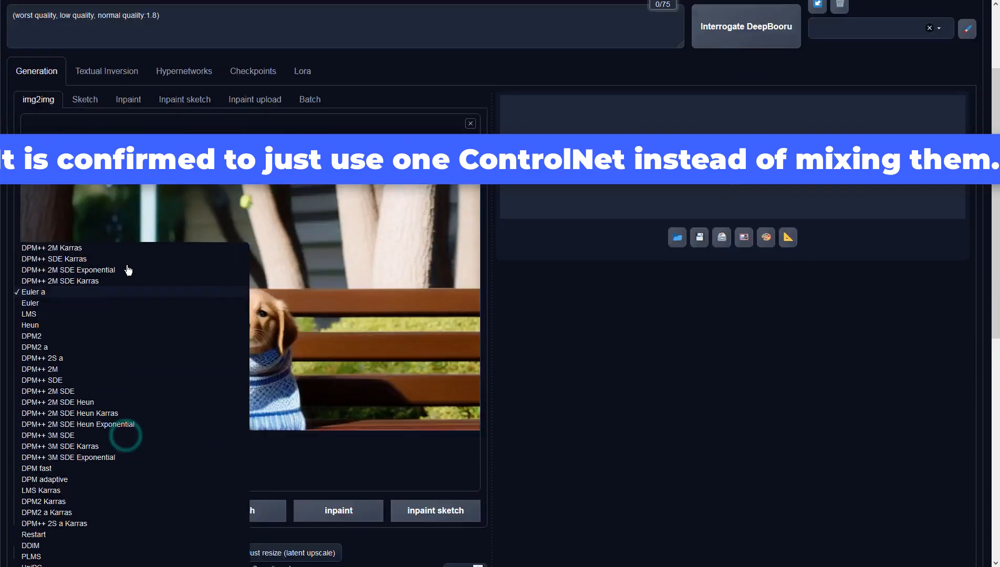
scroll(128, 270, up, 1)
click(66, 281)
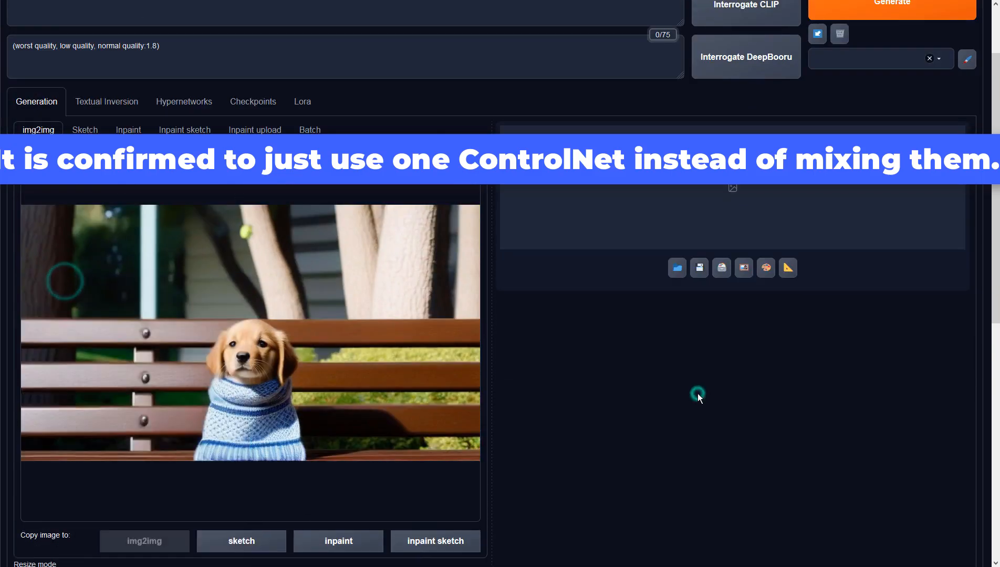
Set the img2img output height to 540 and keep the denoising strength at 0.75
scroll(698, 397, down, 5)
drag(327, 402, 316, 401)
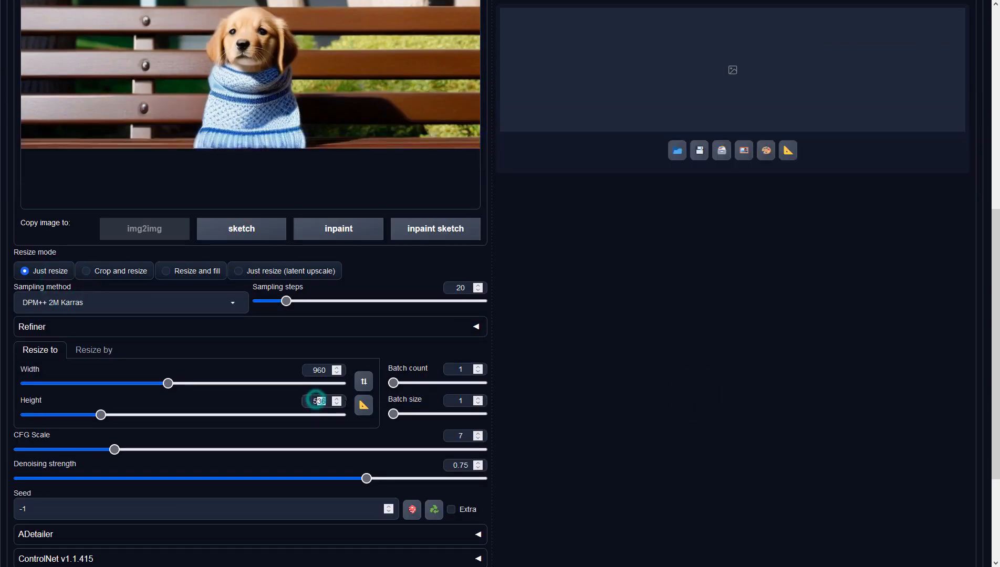
text(40)
mouse_move(366, 479)
mouse_down()
mouse_move(418, 479)
mouse_move(357, 473)
mouse_move(366, 478)
mouse_up()
Generate the img2img version of the puppy picture and inspect the result at full size
scroll(625, 405, up, 6)
scroll(634, 401, up, 2)
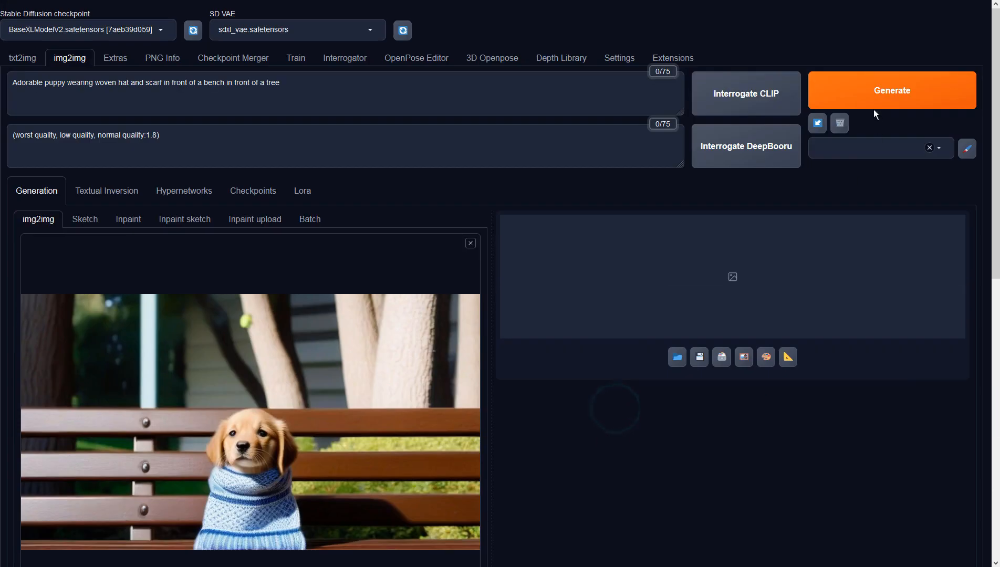
click(876, 100)
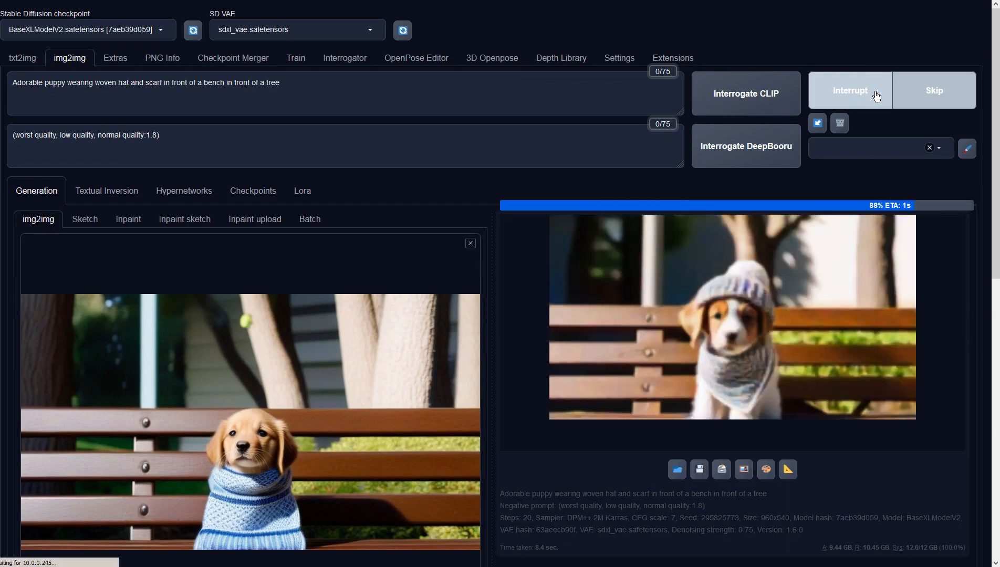
click(828, 266)
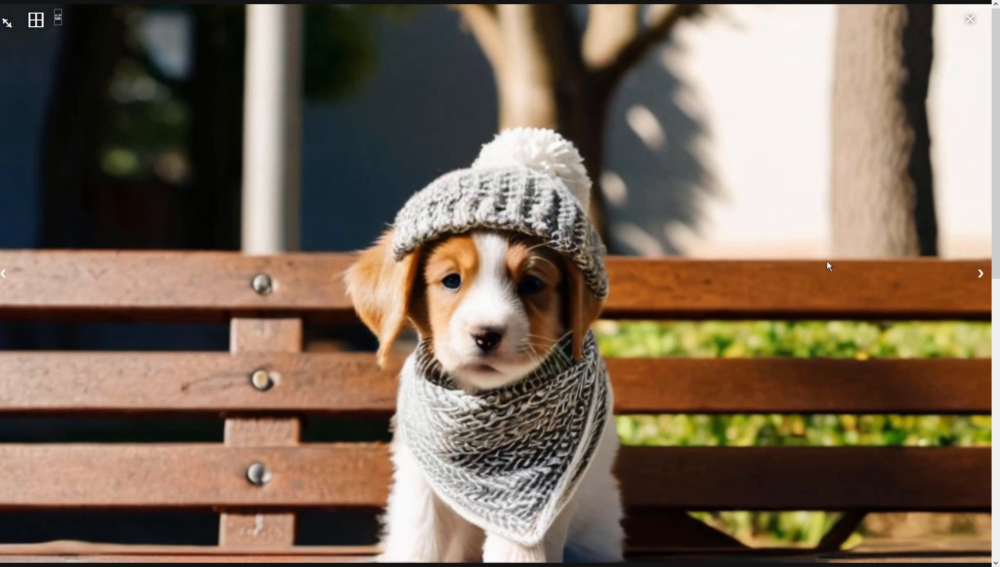
click(827, 262)
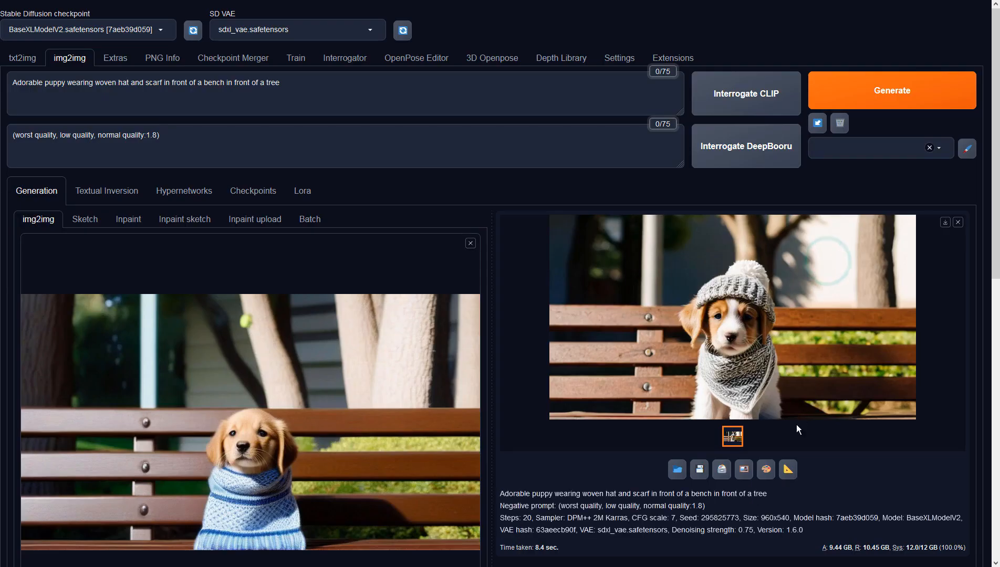
Use the img2img result as the new source image, generate another variation and inspect it at full size
click(752, 469)
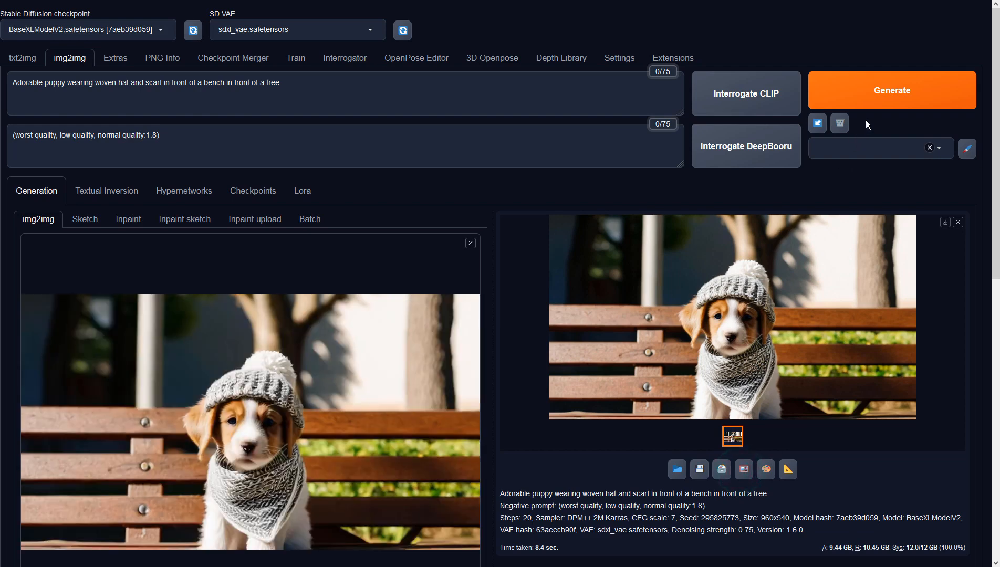
click(874, 99)
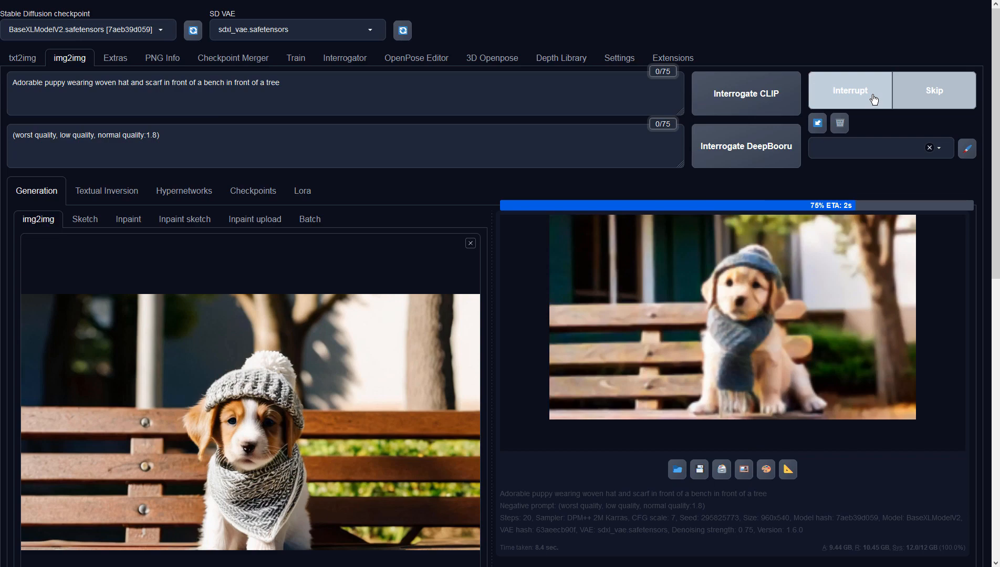
click(864, 235)
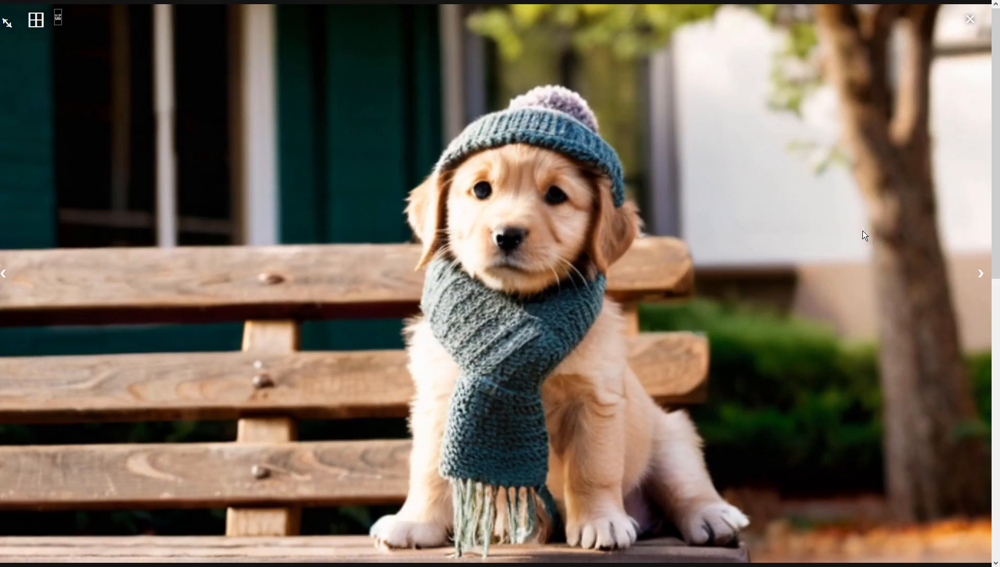
click(862, 231)
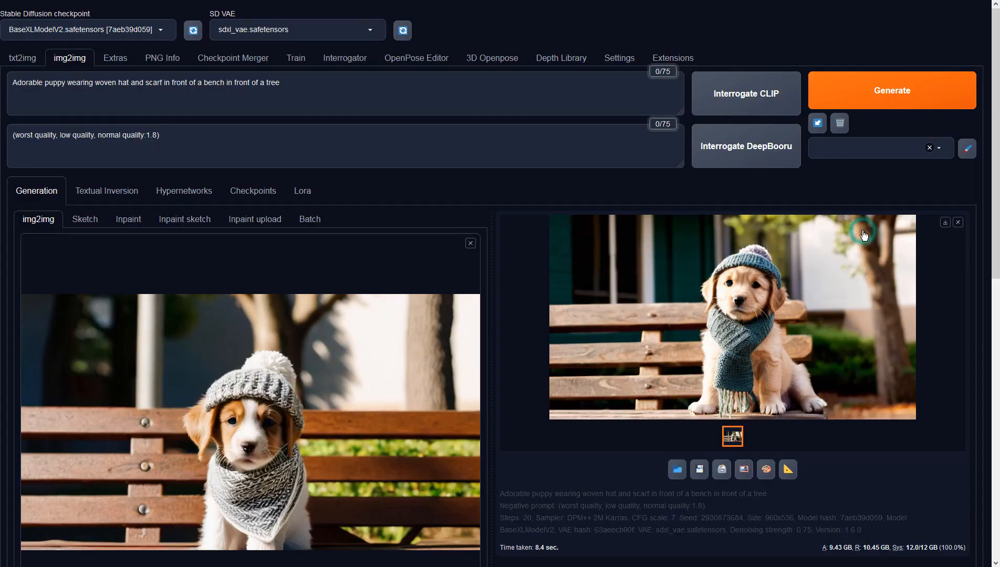
Feed the teal-scarf puppy result back into img2img, generate a new version and view it at full size
click(748, 471)
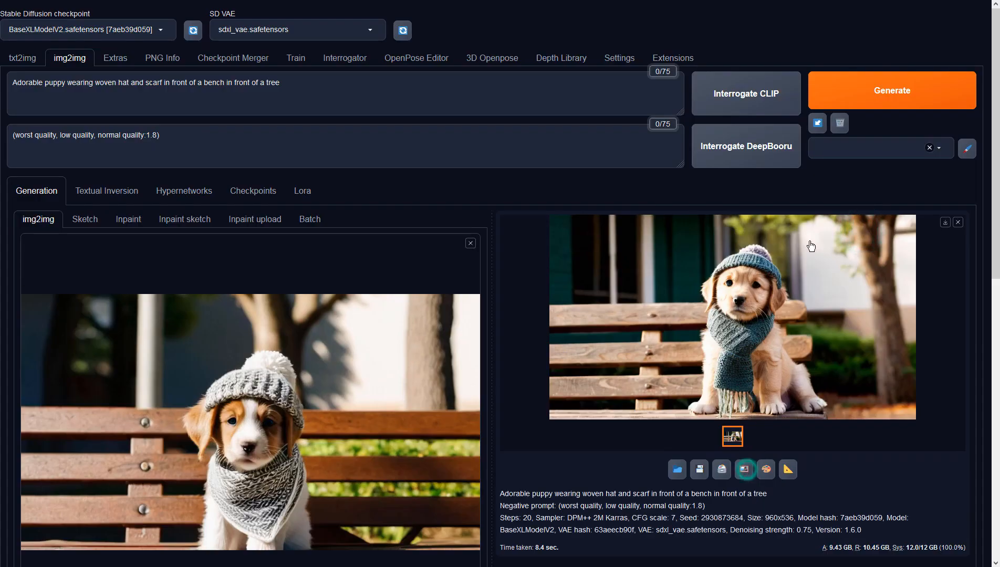
click(859, 98)
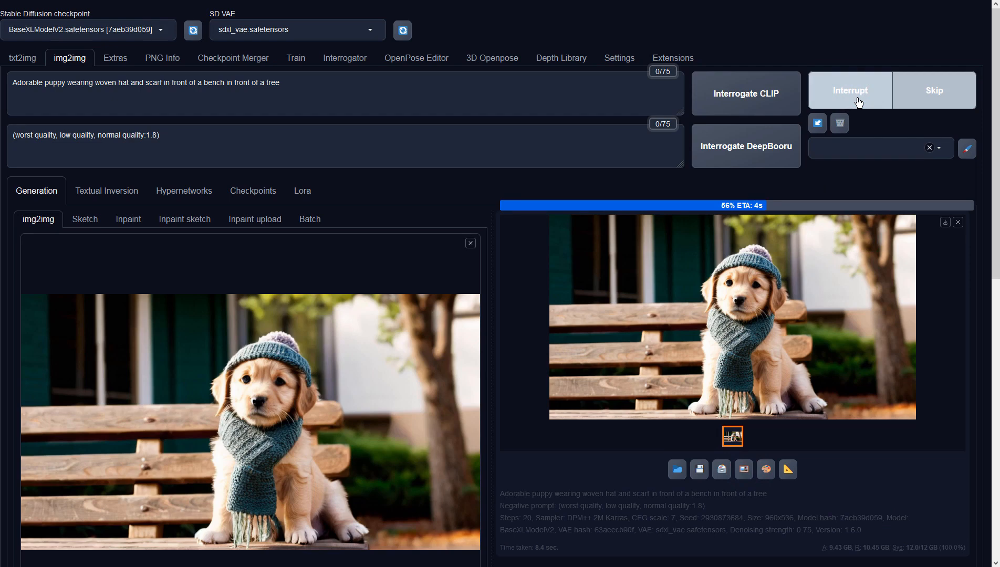
click(848, 256)
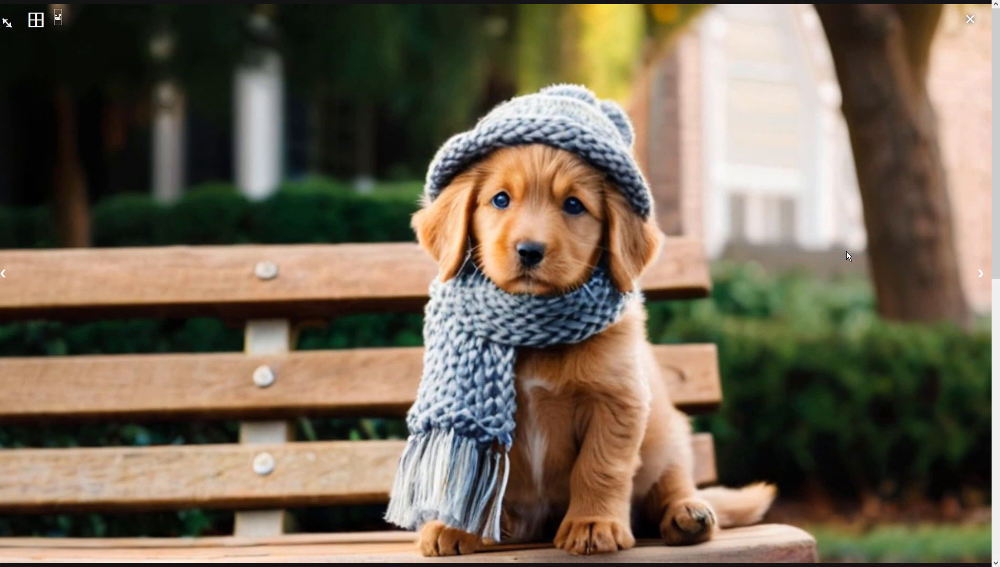
click(847, 252)
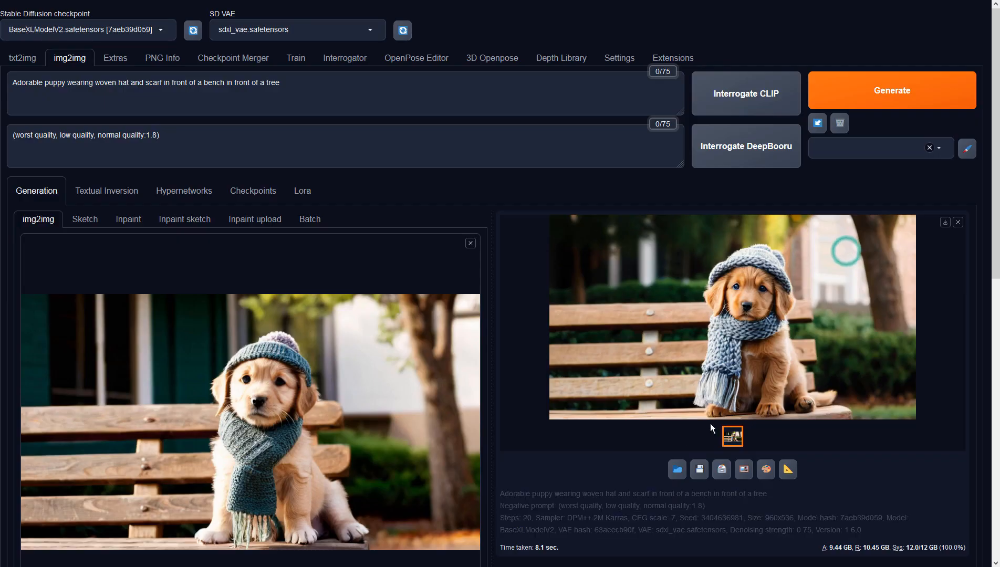
Raise the img2img denoising strength to 0.9 and generate a new image from the teal-scarf puppy source
scroll(613, 436, down, 9)
drag(367, 390, 434, 393)
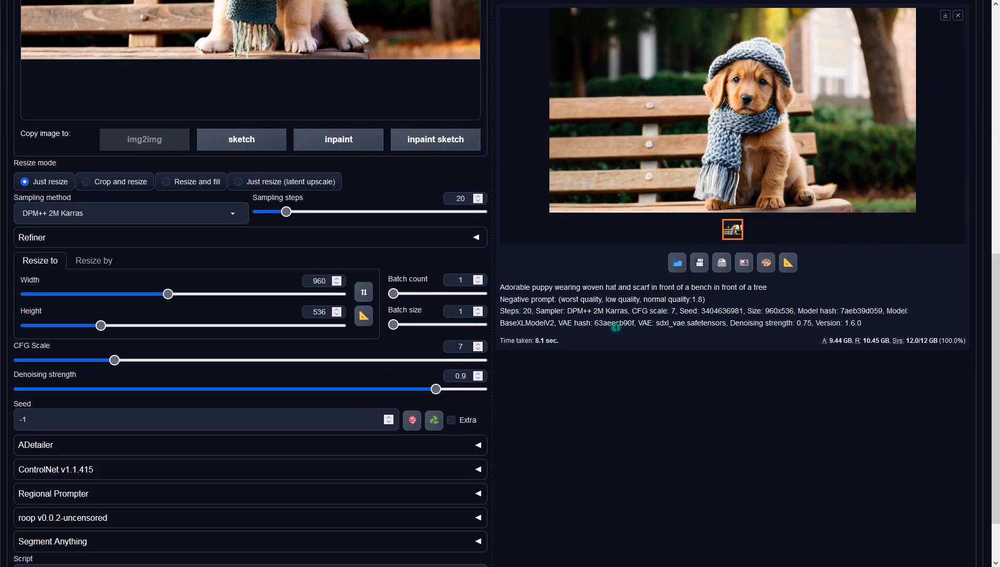
scroll(615, 327, up, 10)
click(845, 94)
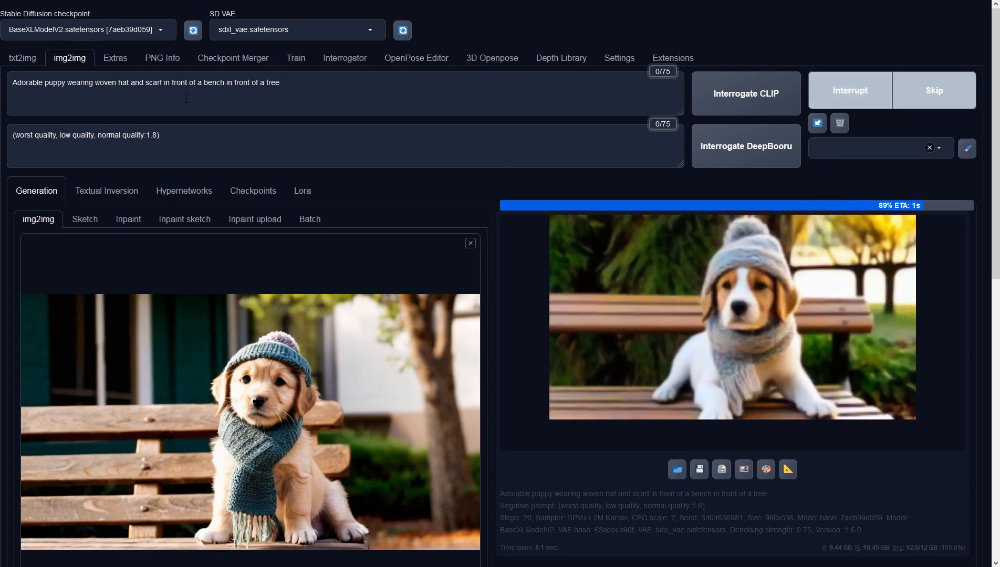
Change "in front of a bench" to "sitting on the bench" in the img2img prompt and copy the whole prompt
drag(166, 83, 199, 81)
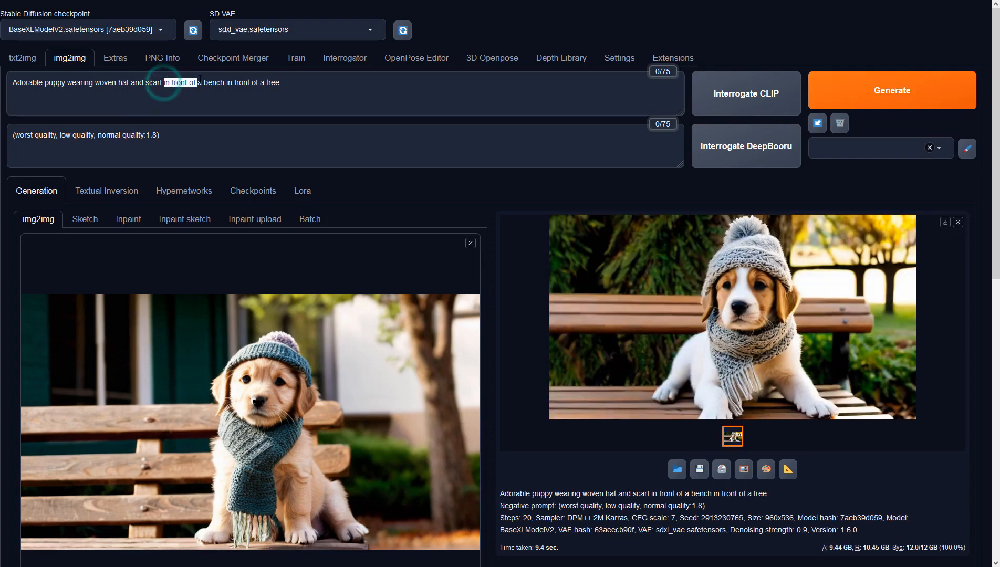
text(sitting on)
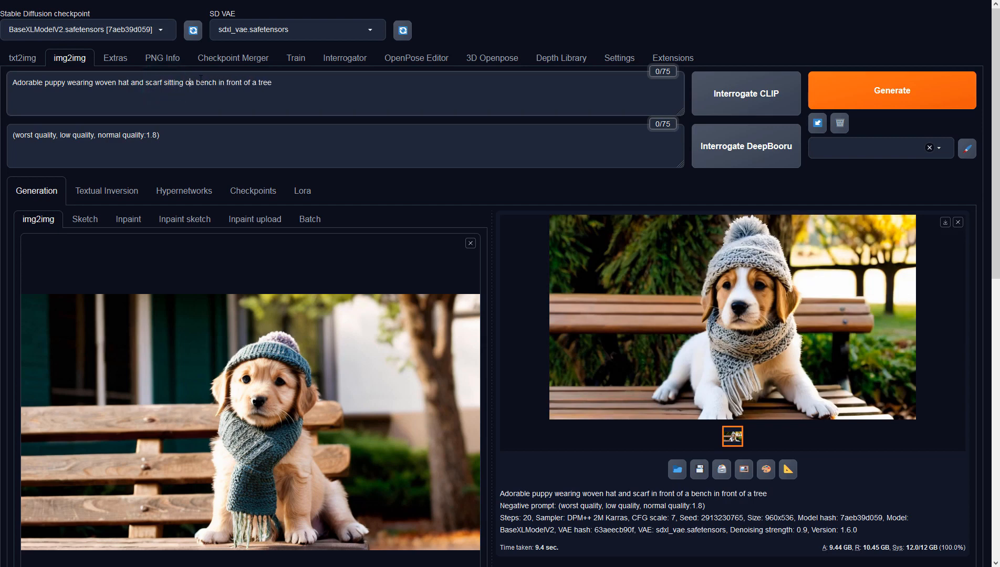
key(Delete)
text(the)
click(326, 87)
triple_click(326, 86)
key(ctrl+c)
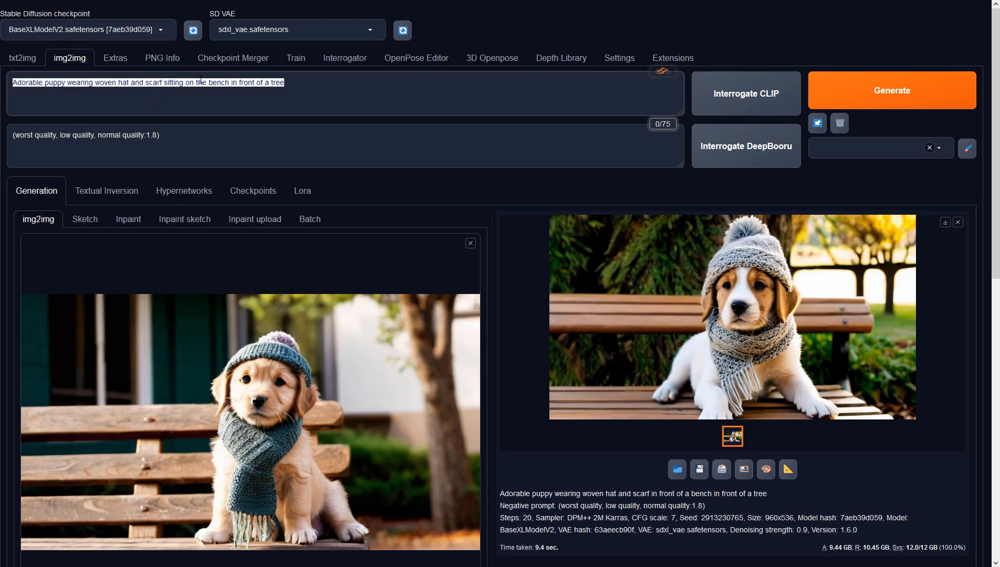
click(326, 87)
Generate an img2img image with the revised prompt and inspect it at full size
click(887, 90)
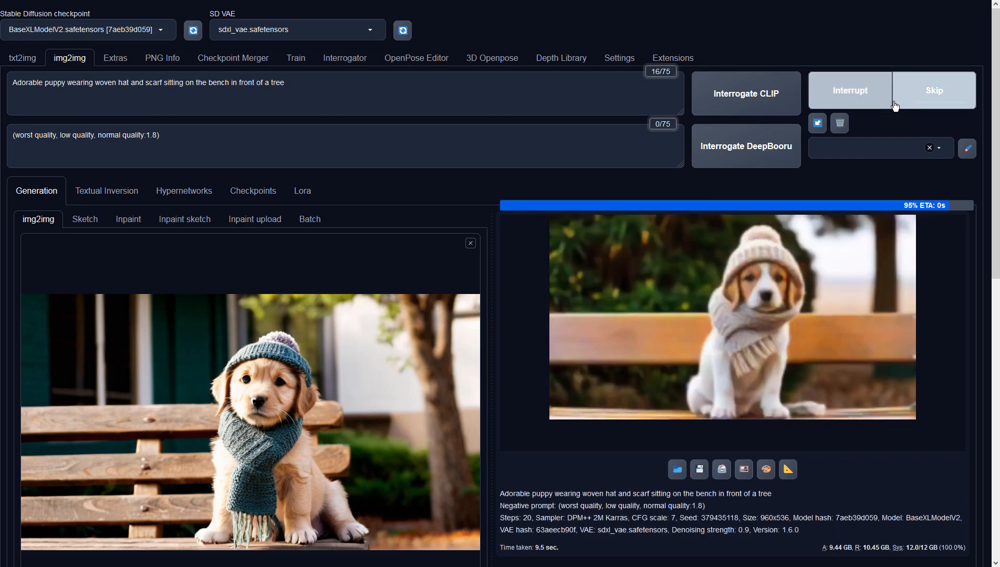
click(873, 245)
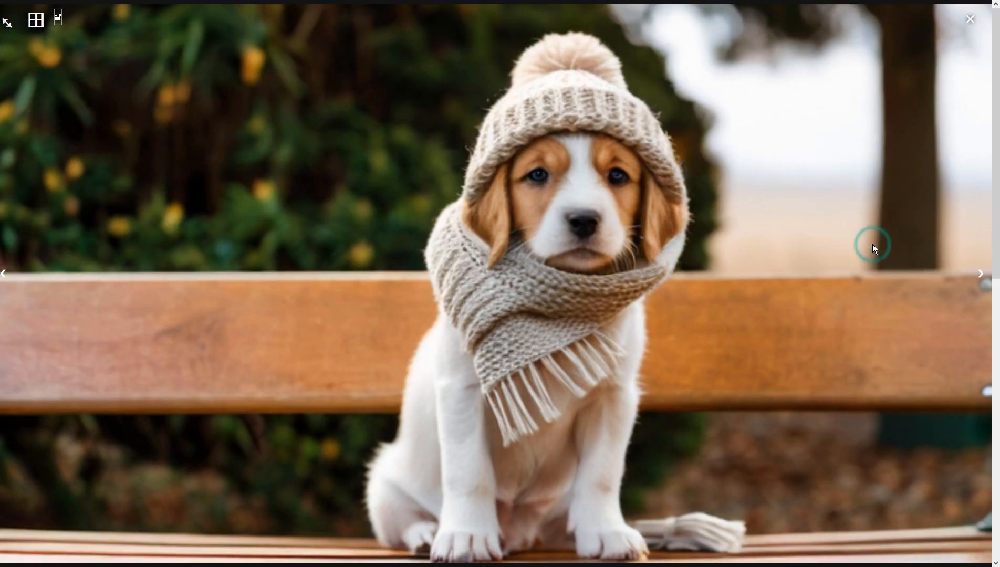
click(873, 245)
Replace the txt2img prompt with the copied "Adorable puppy wearing woven hat and scarf sitting on the bench in front of a tree"
click(23, 57)
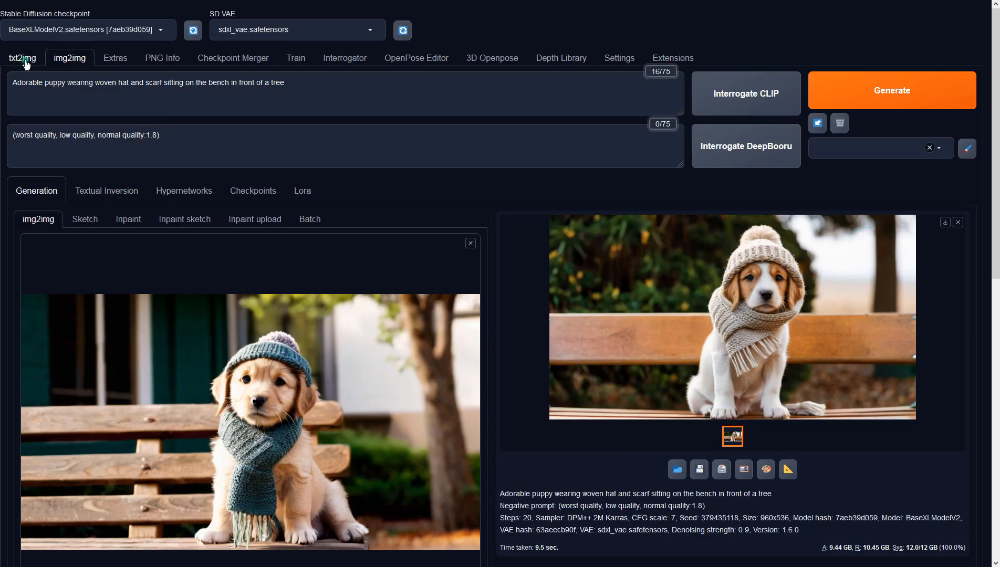
click(372, 103)
key(ctrl+a)
key(ctrl+v)
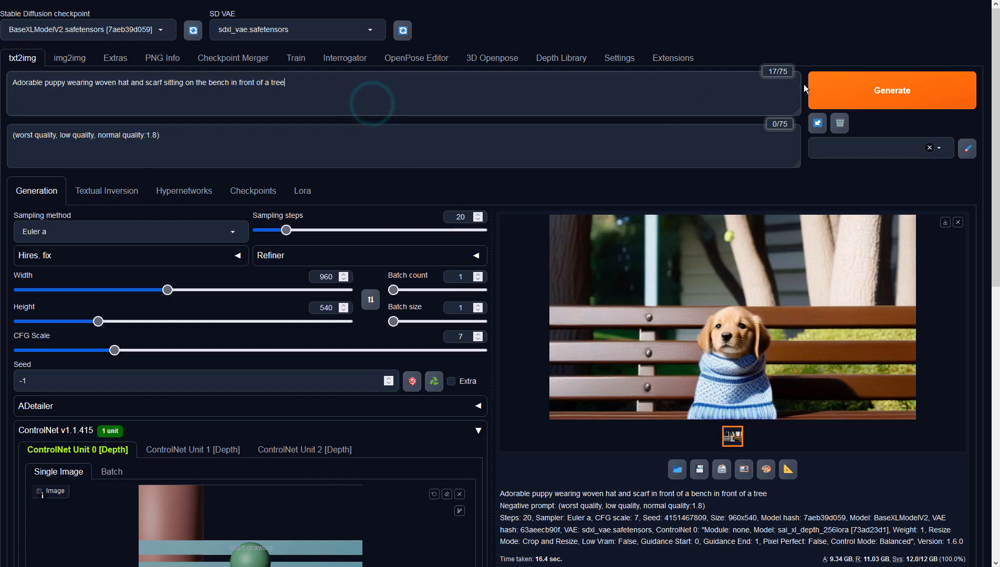
Generate the txt2img image with the ControlNet Depth guidance and inspect it at full size
click(834, 88)
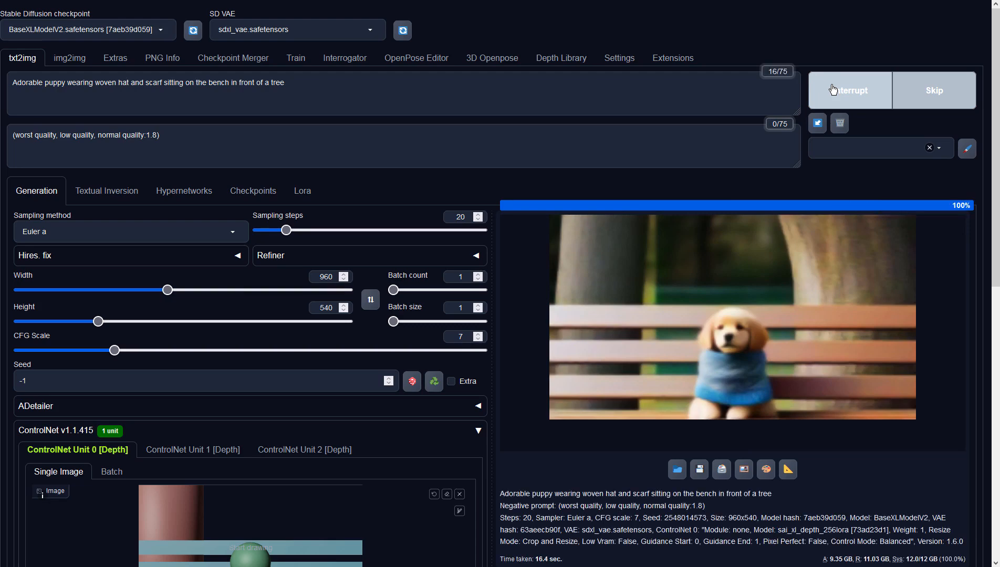
click(788, 237)
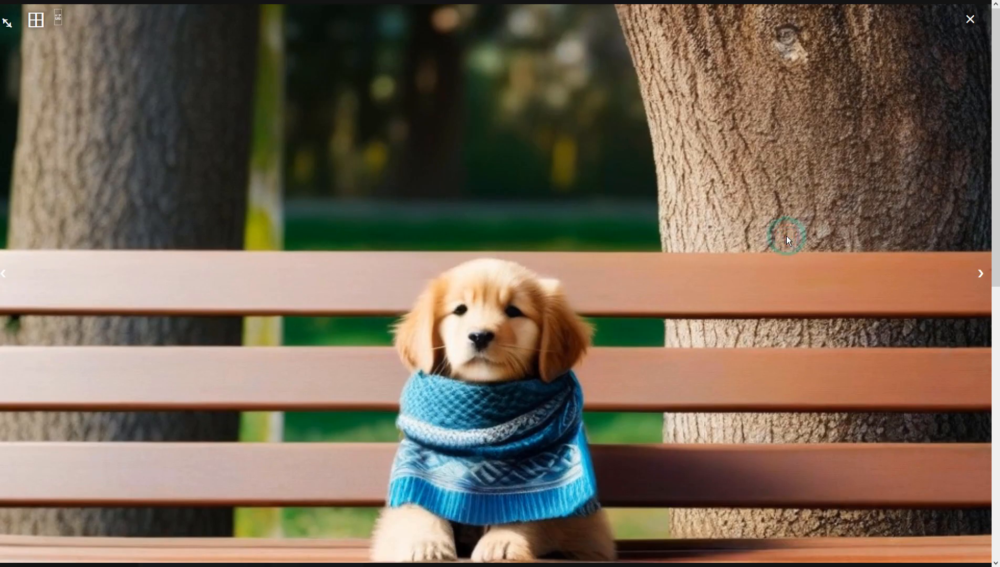
click(788, 241)
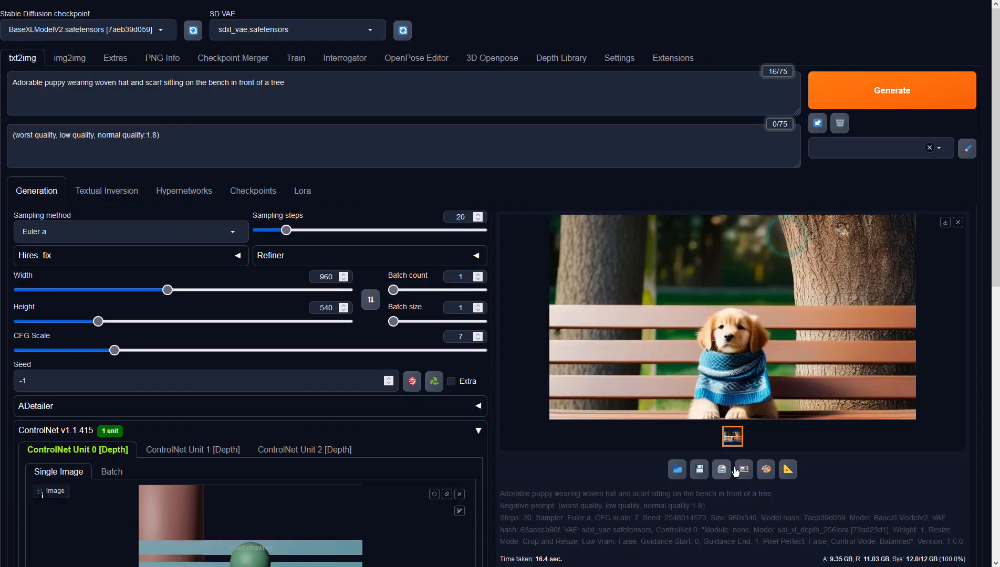
Send the new txt2img image to img2img, generate a version of it and view the result at full size
click(874, 89)
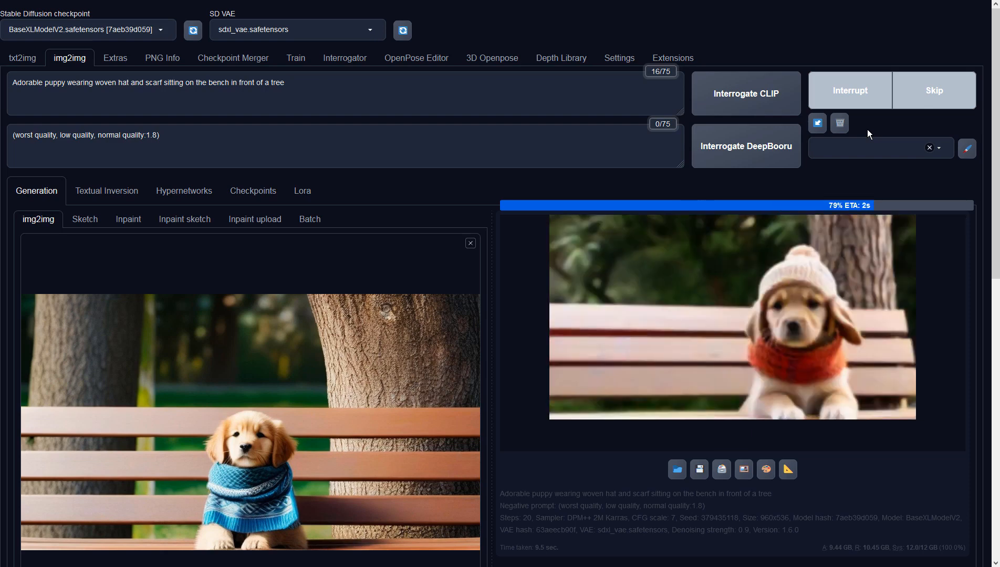
click(854, 261)
click(855, 261)
Lower the img2img denoising strength to 0.75, generate the image again and inspect it at full size
scroll(420, 320, down, 9)
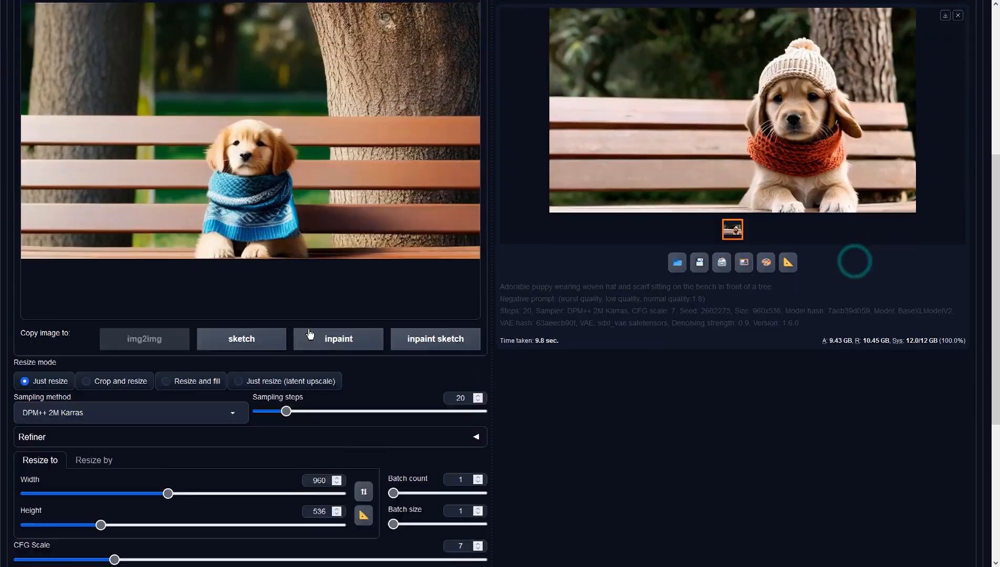
drag(436, 345, 367, 345)
scroll(638, 326, up, 5)
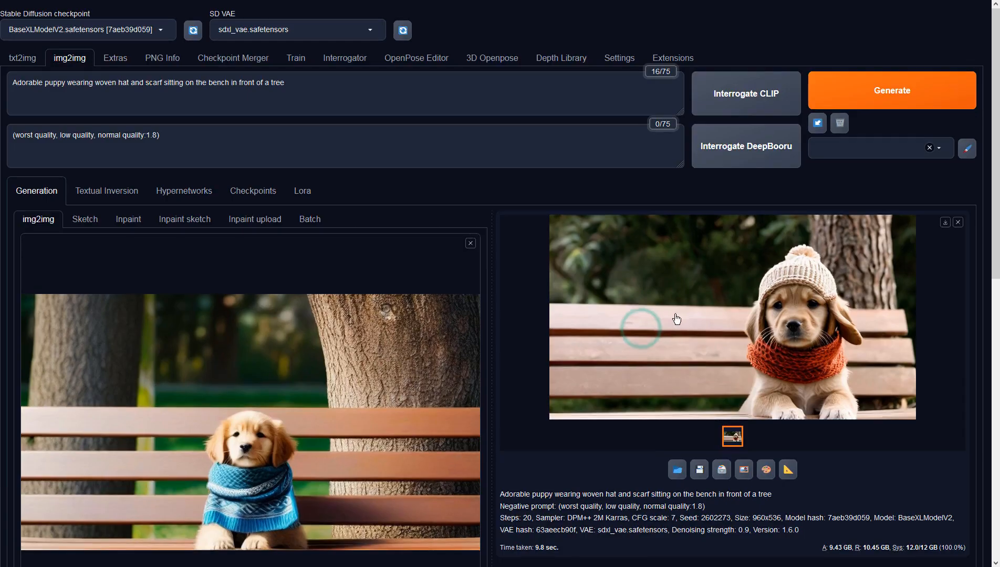
click(835, 92)
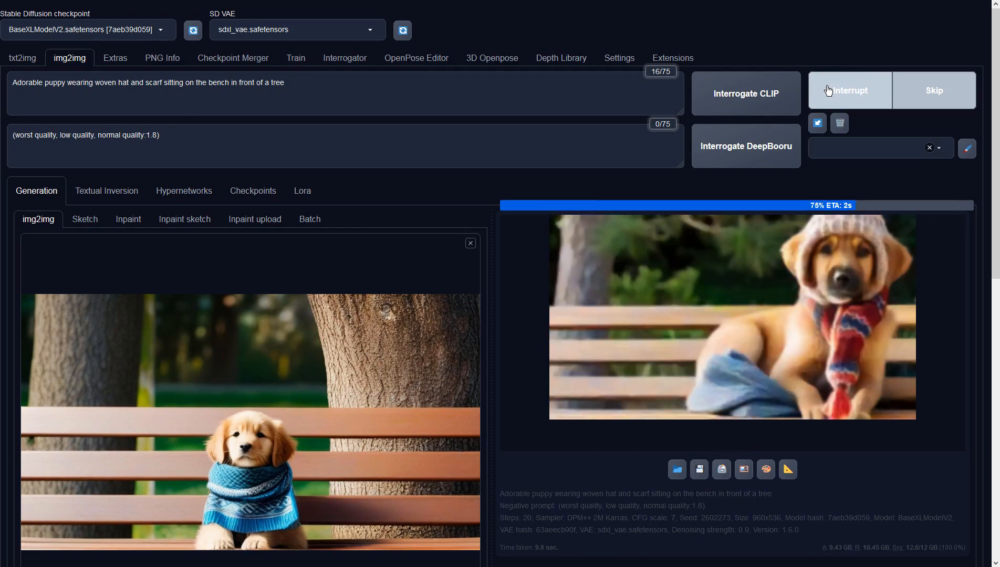
click(780, 251)
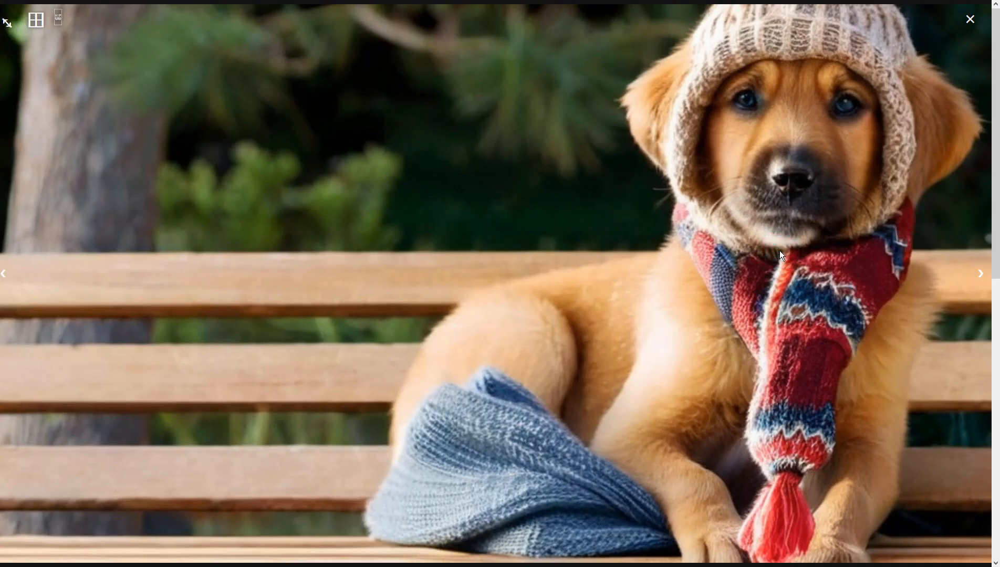
click(780, 250)
Generate another variation from the same blue-scarf puppy source and inspect it at full size
click(833, 84)
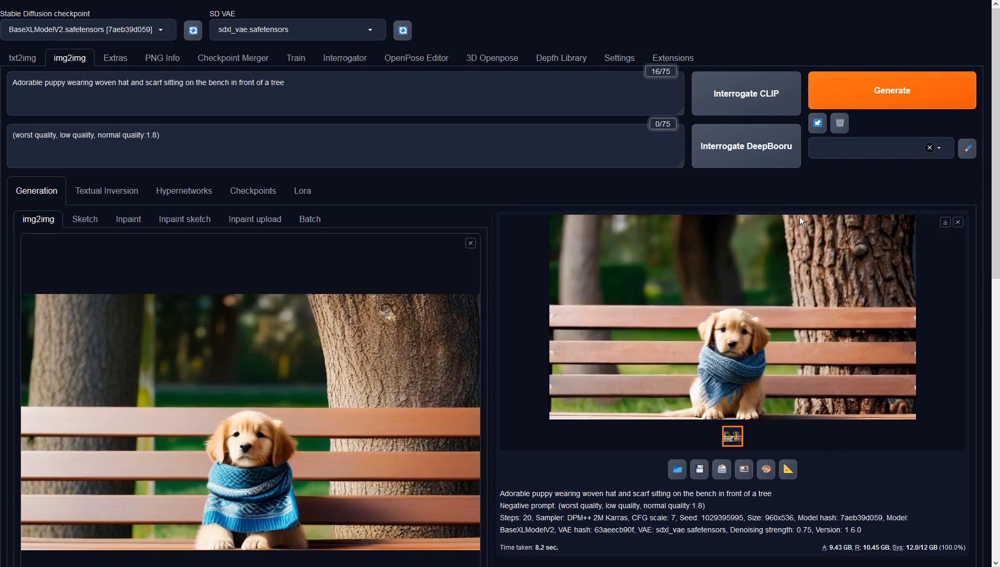
click(788, 262)
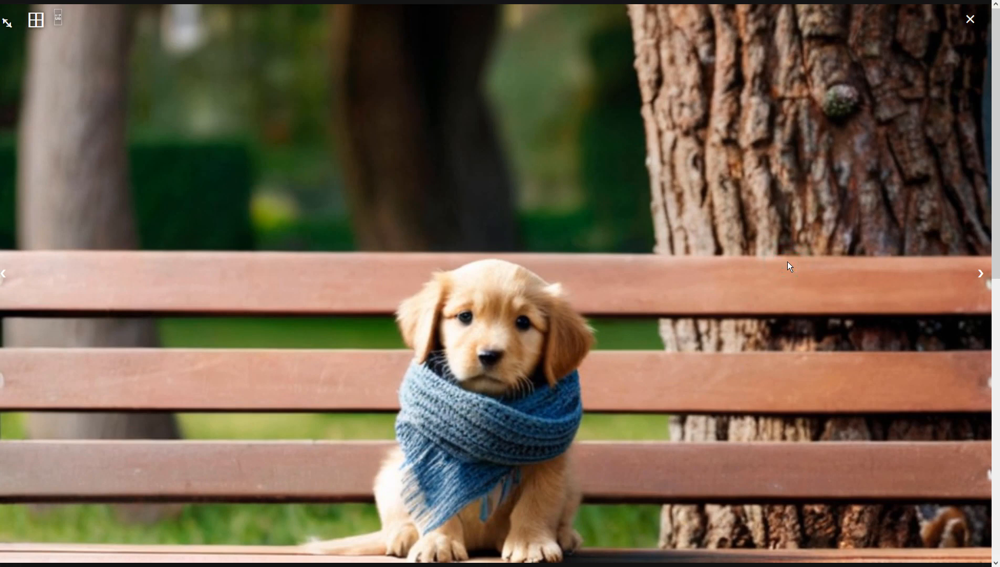
click(787, 262)
Use the latest blue-scarf puppy result as the img2img source, generate two variations and view each at full size
click(744, 470)
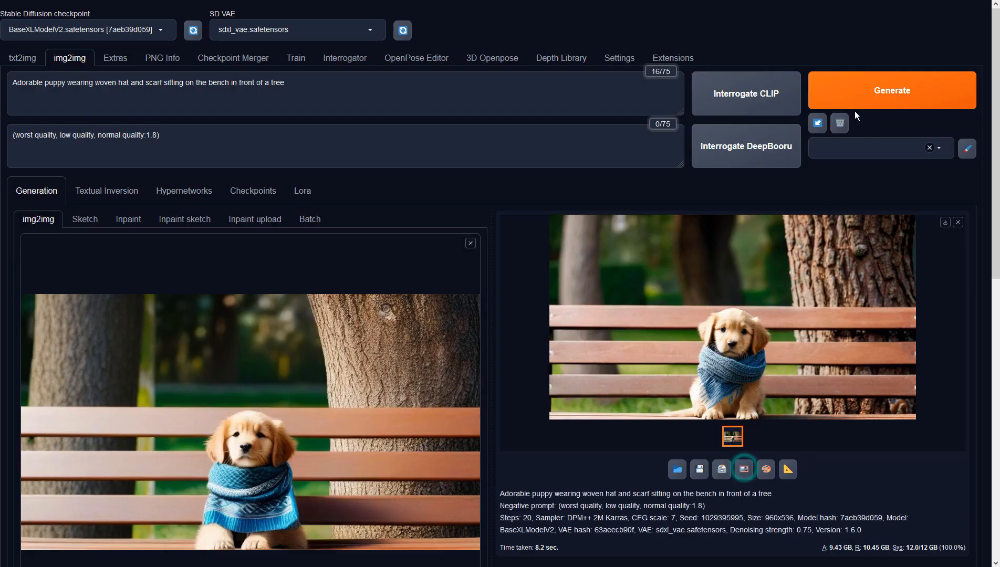
click(860, 96)
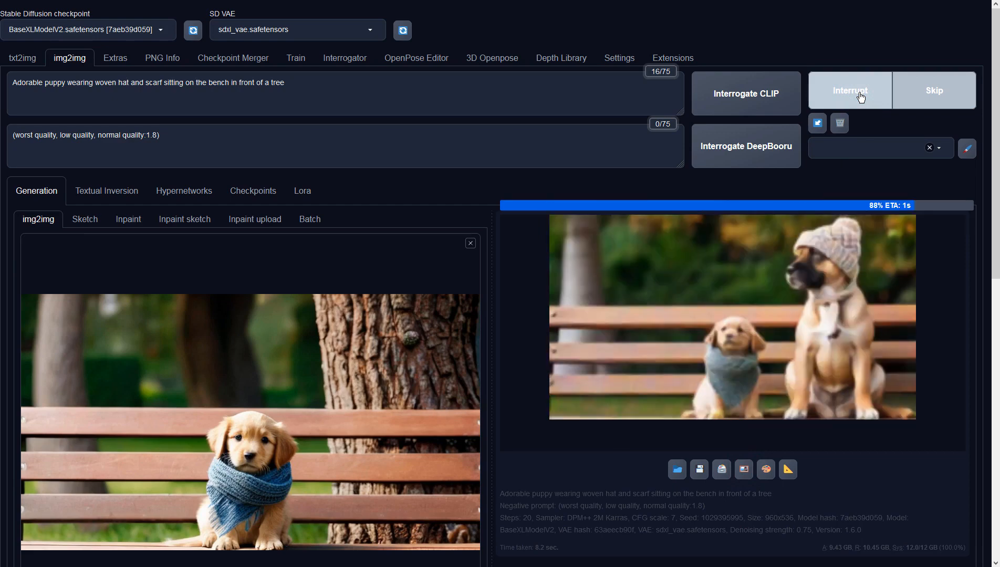
click(841, 243)
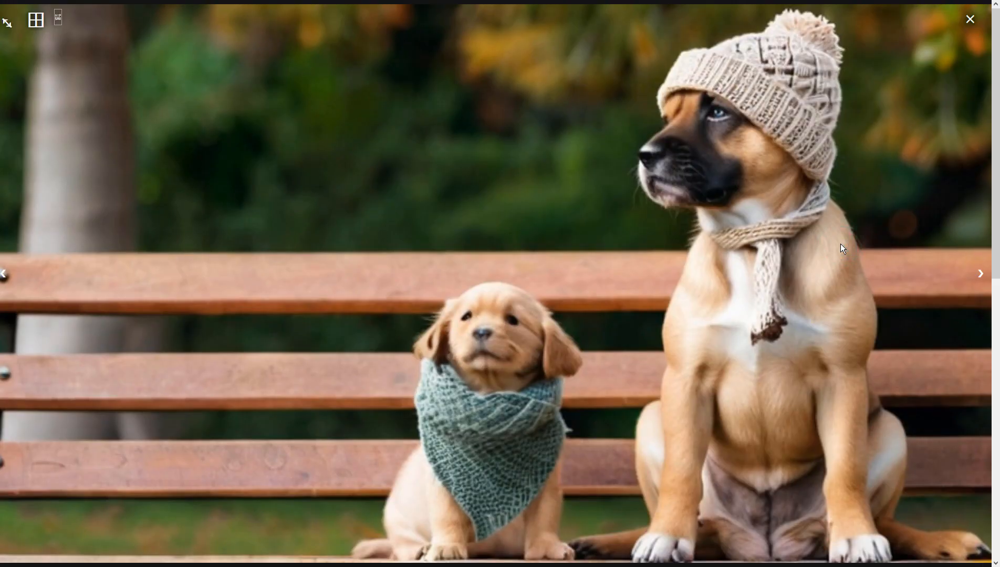
click(841, 244)
click(866, 98)
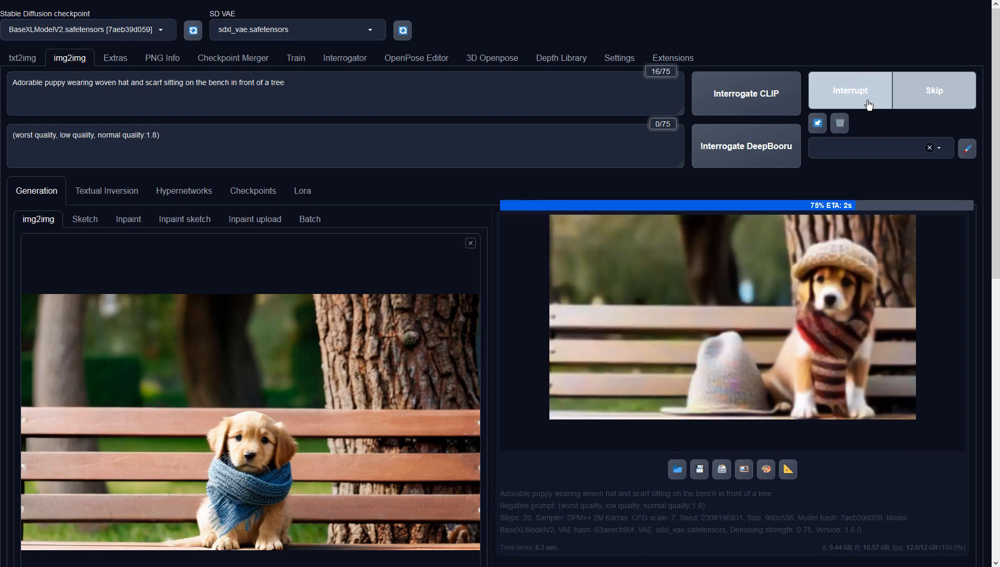
click(836, 231)
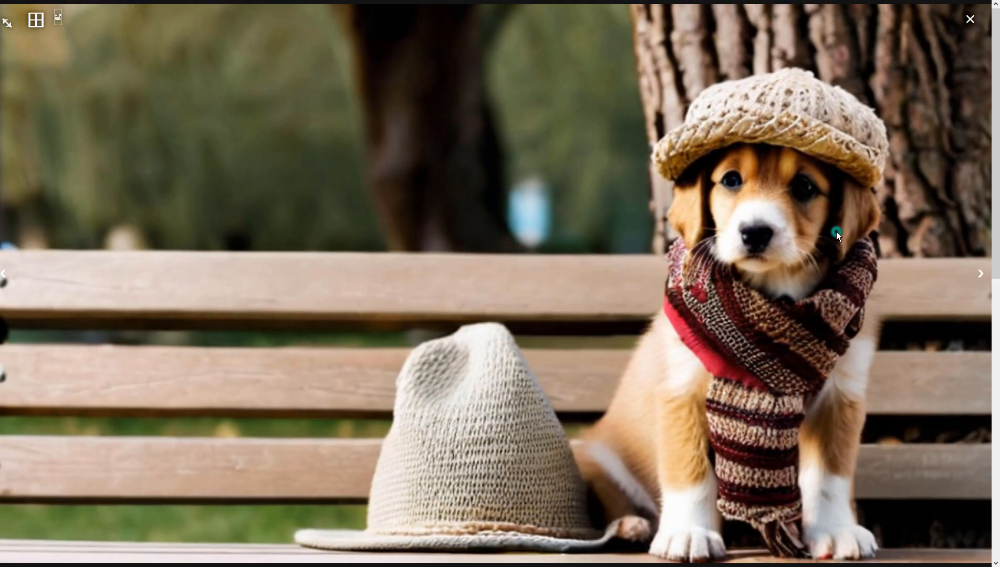